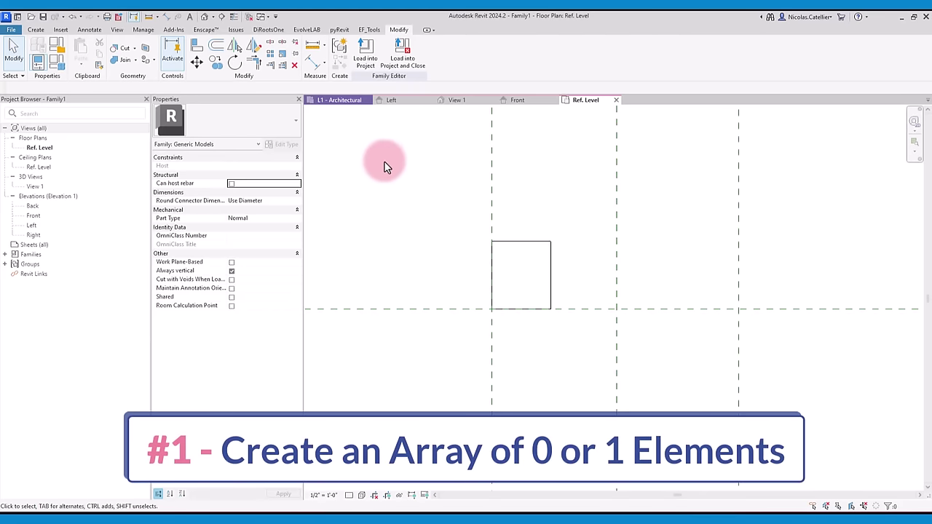
Step: Array the square extrusion in Revit 2024 with AR to create a copy
left_click(384, 162)
left_click(543, 244)
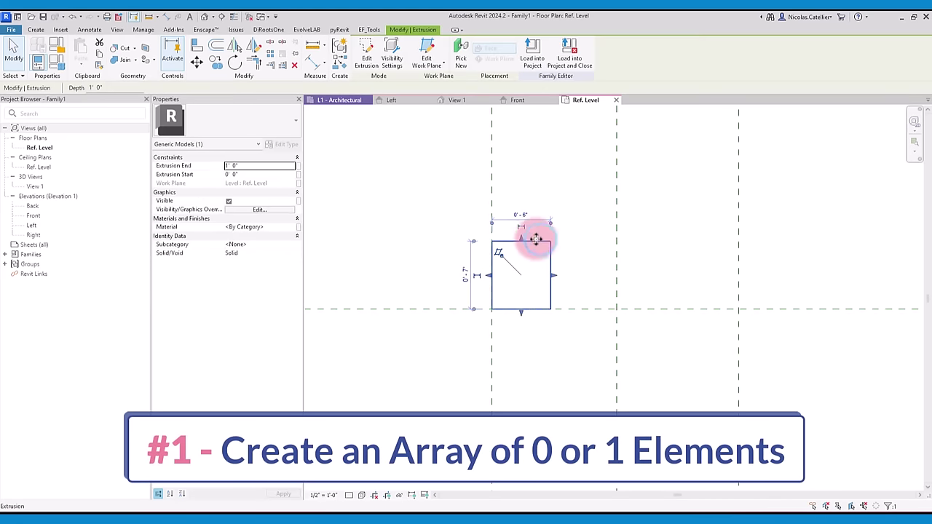
key("a")
key("r")
left_click(492, 255)
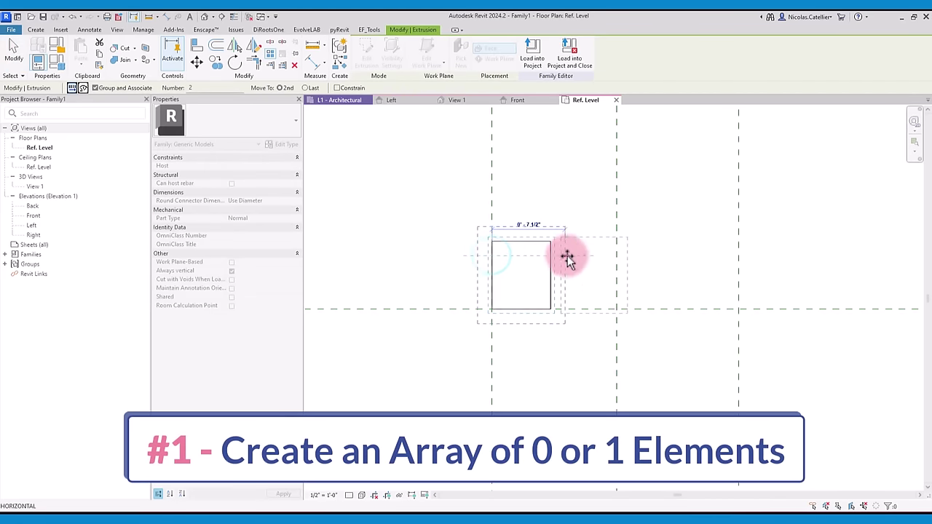
left_click(618, 257)
left_click(699, 193)
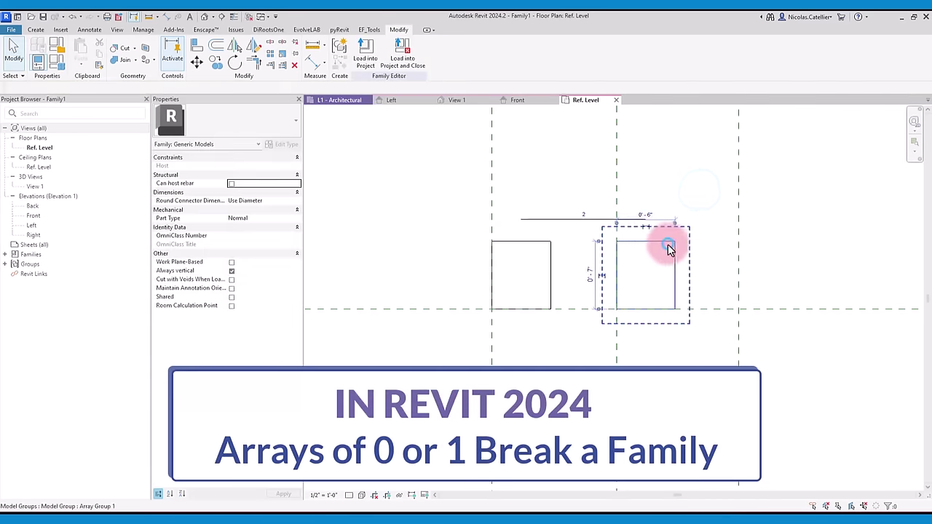
left_click(662, 246)
Step: Change the array count to 4, then to 2
left_click(588, 211)
type("4")
key("Return")
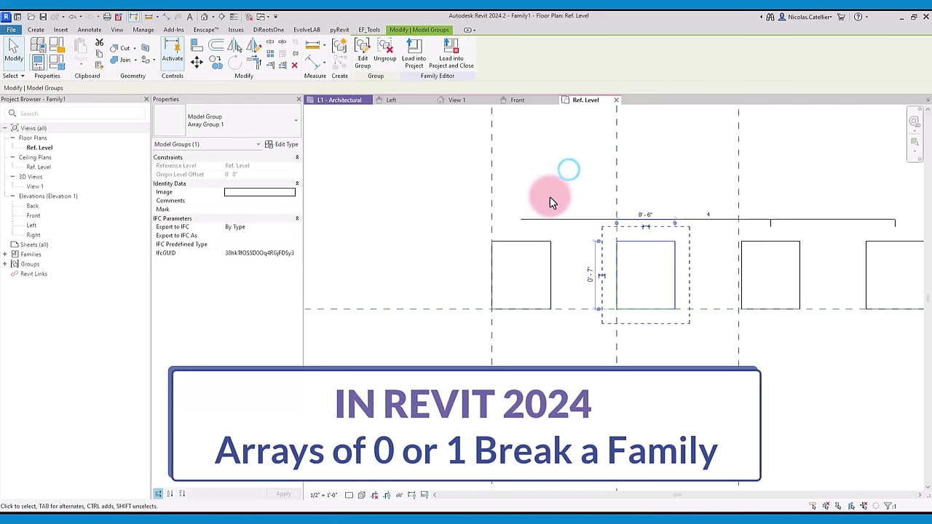
scroll(678, 209, "down", 2)
left_click(659, 207)
type("2")
key("Return")
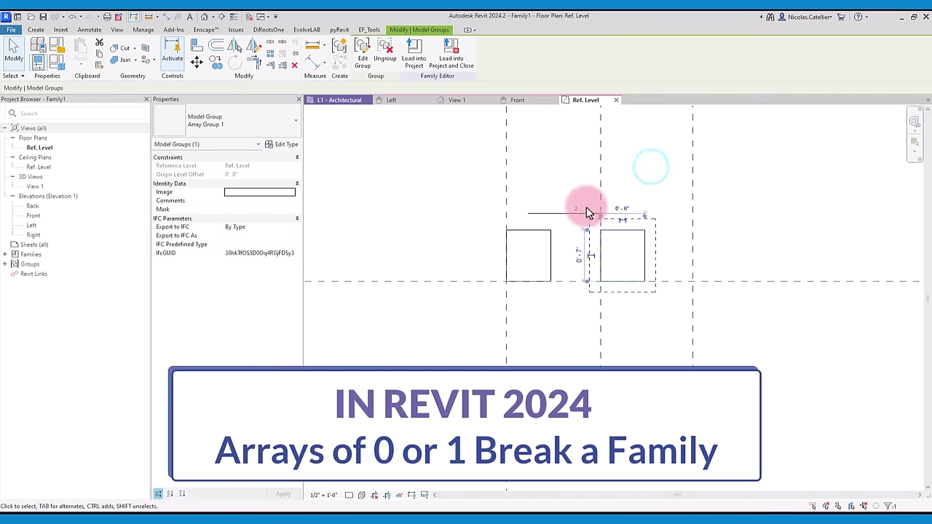
Step: Try array counts of 1 and 0, dismissing the rejection error
left_click(560, 206)
type("1")
key("Return")
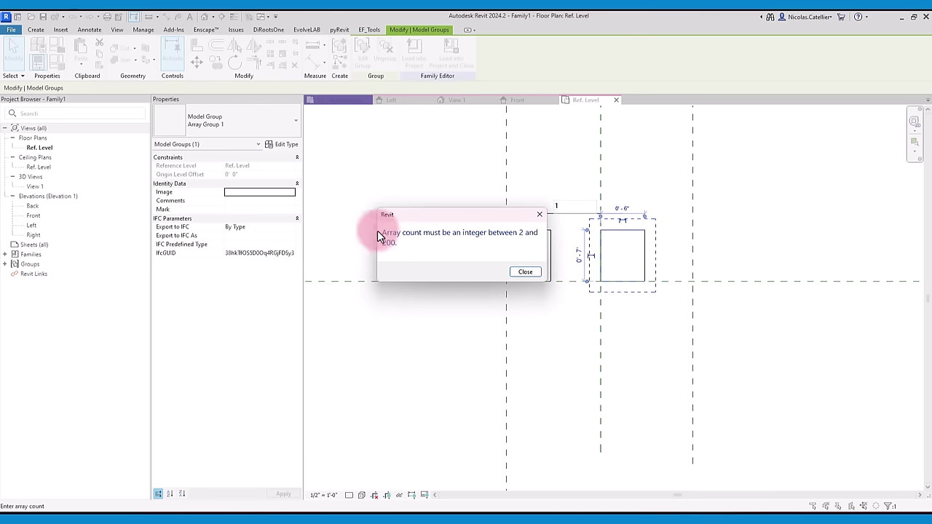
left_click(535, 272)
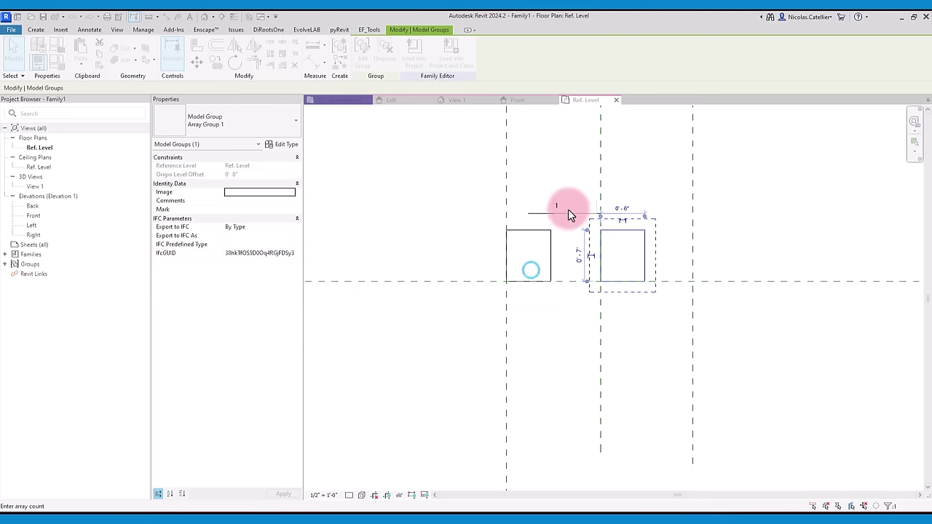
left_click(567, 206)
type("0")
left_click(546, 160)
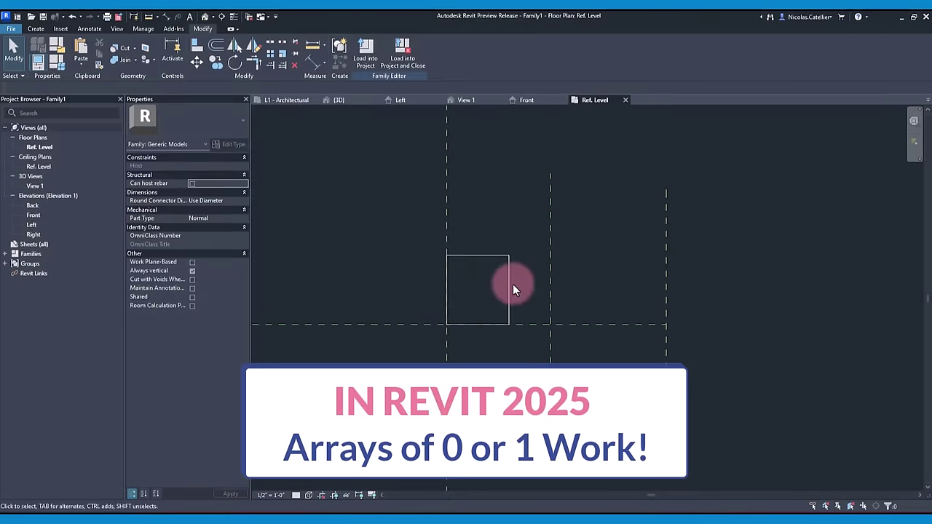
left_click(510, 284)
Step: Array the square extrusion in Revit 2025 with AR and select the array group
key("a")
key("r")
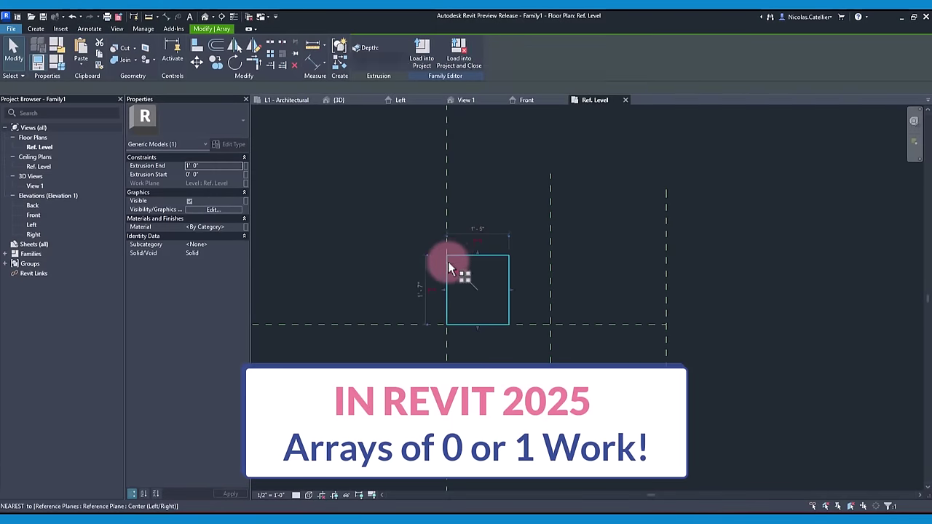
left_click(447, 262)
left_click(551, 265)
left_click(616, 189)
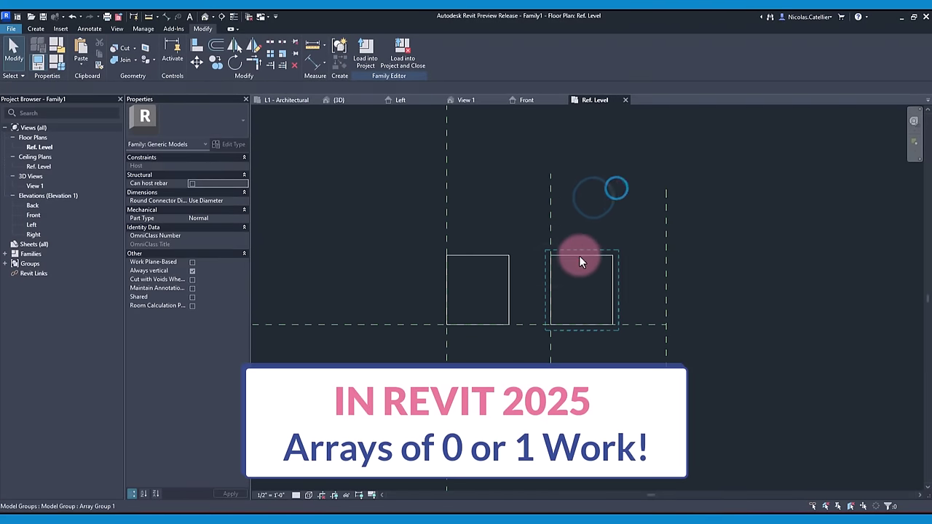
left_click(580, 262)
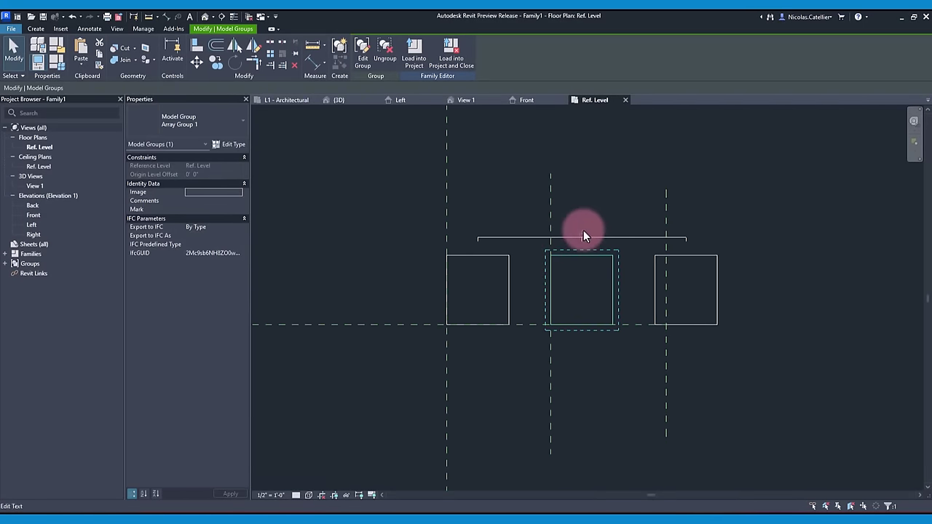
Step: Lower the array count below 3, then turn on Preview Visibility
left_click(583, 233)
type("2")
left_click(586, 186)
left_click(523, 187)
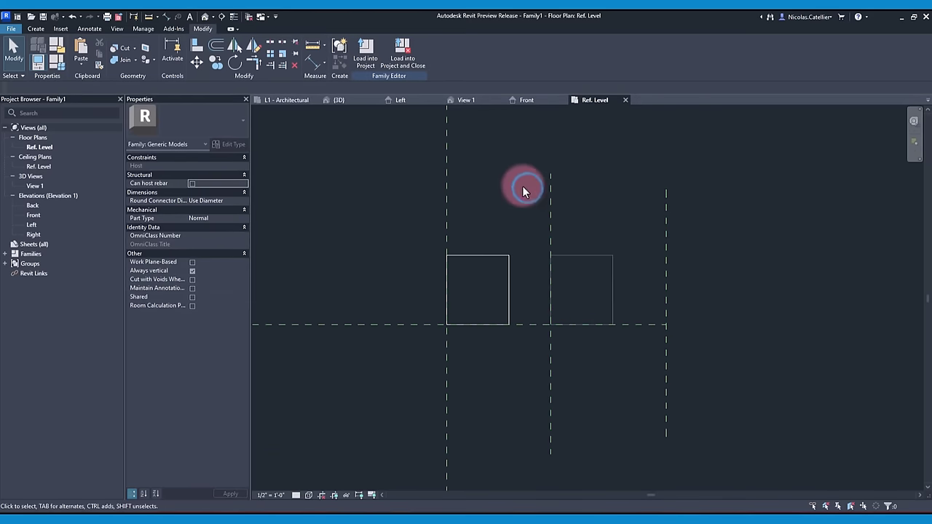
left_click(499, 256)
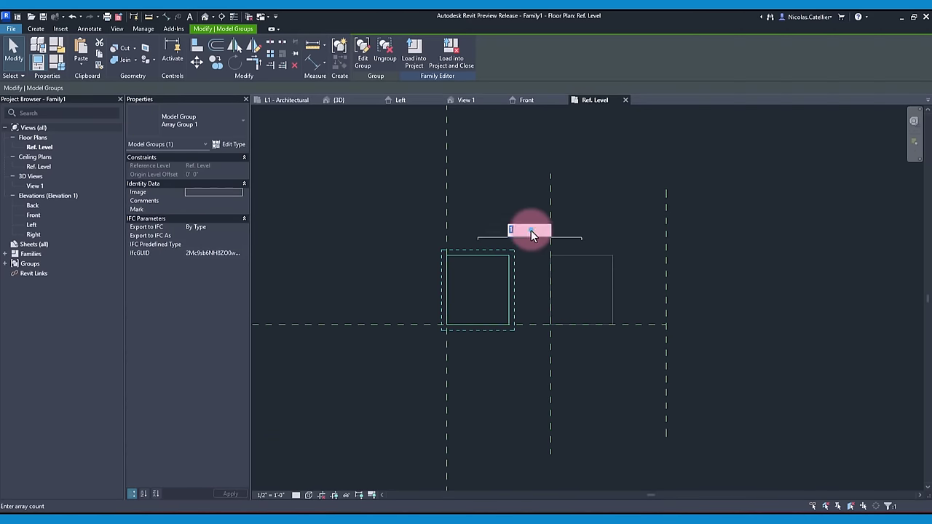
left_click(498, 185)
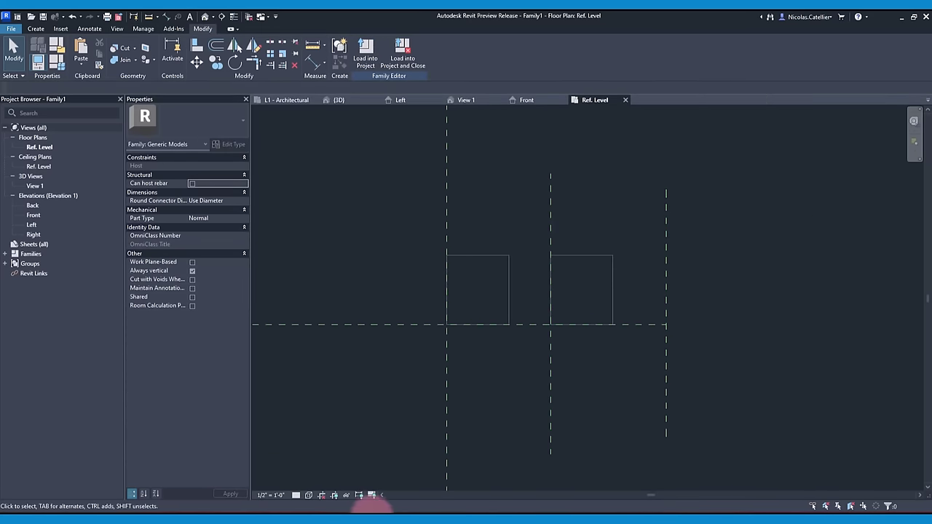
left_click(370, 495)
left_click(378, 416)
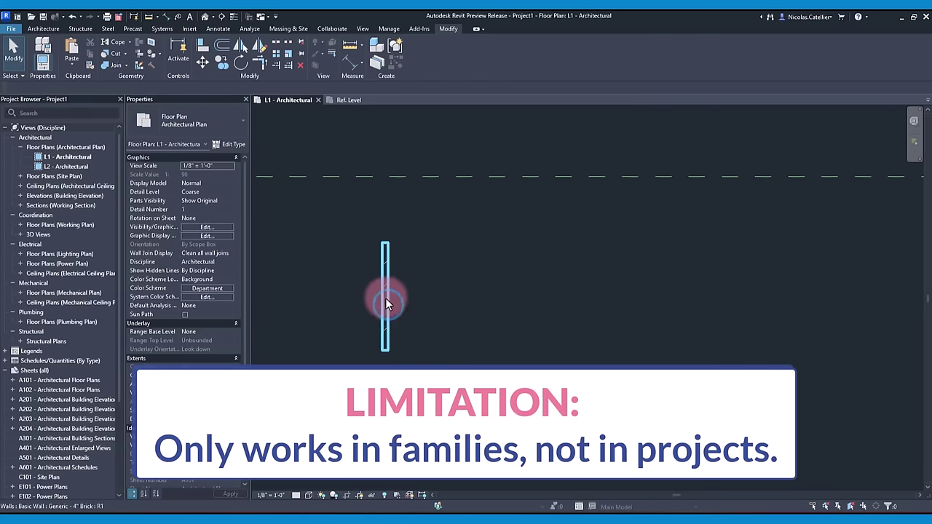
Step: Array the wall in the L1 plan to a count of 4
left_click(384, 303)
key("a")
key("r")
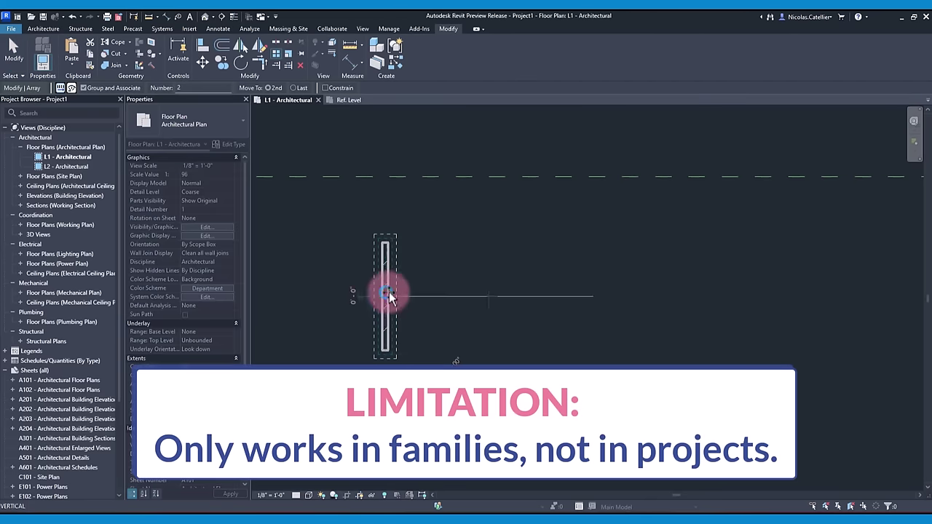
left_click(441, 297)
type("4")
key("Return")
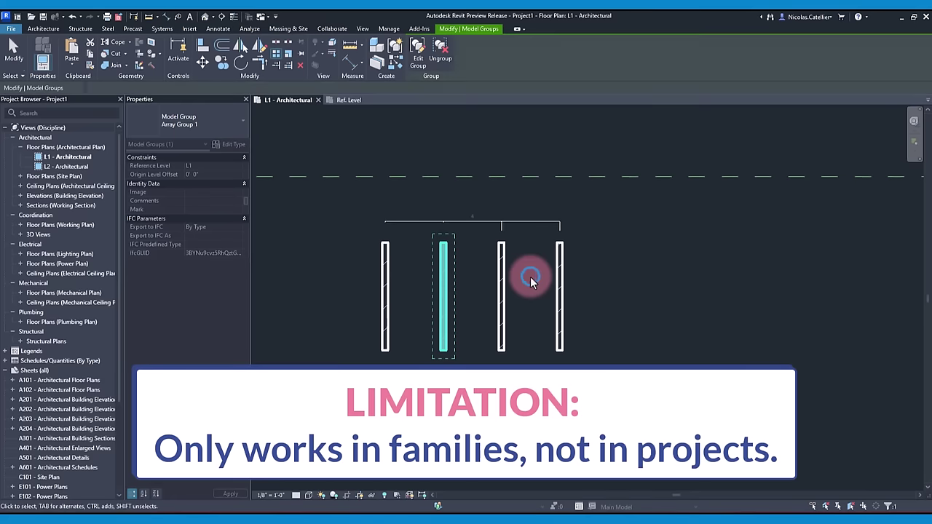
Step: Set the wall array's count to 1, which is rejected as outside 2 to 200
left_click(618, 300)
left_click(560, 273)
left_click(474, 226)
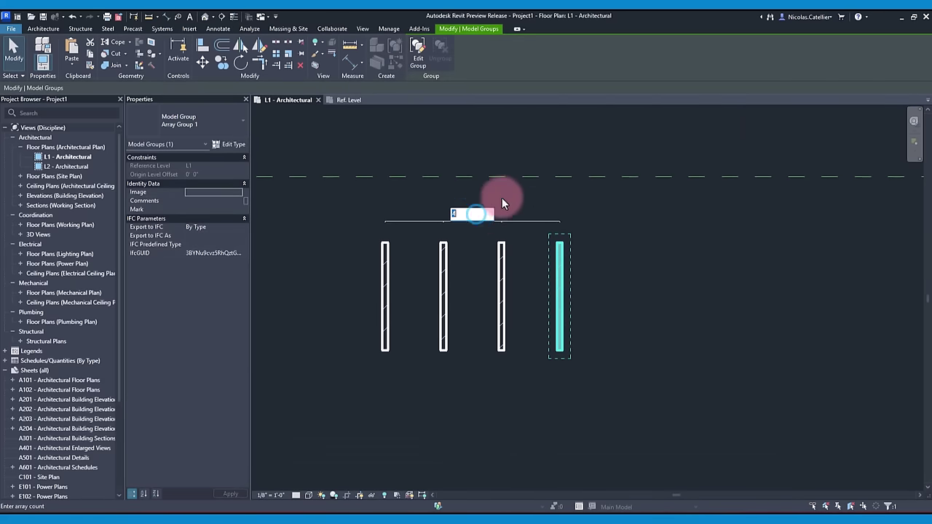
type("1")
key("Return")
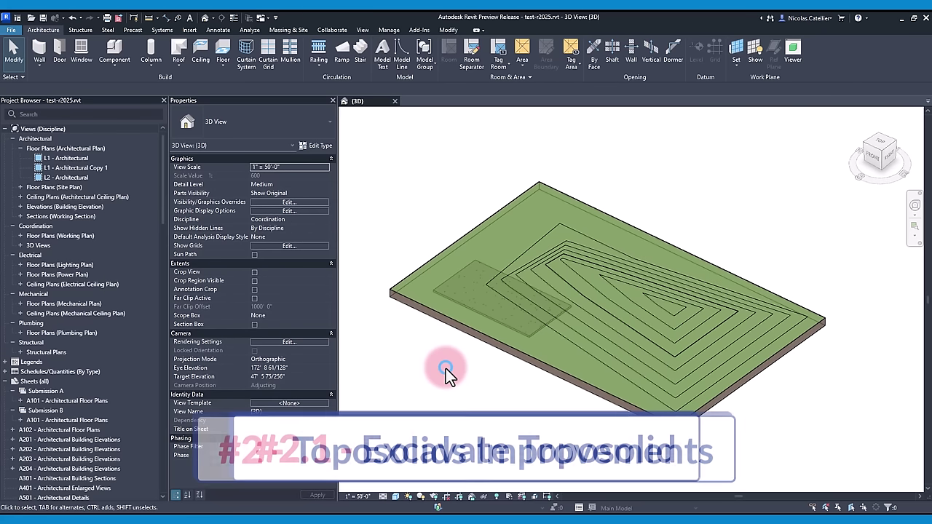
Step: Excavate the grassland toposolid with the concrete floor
left_click(443, 315)
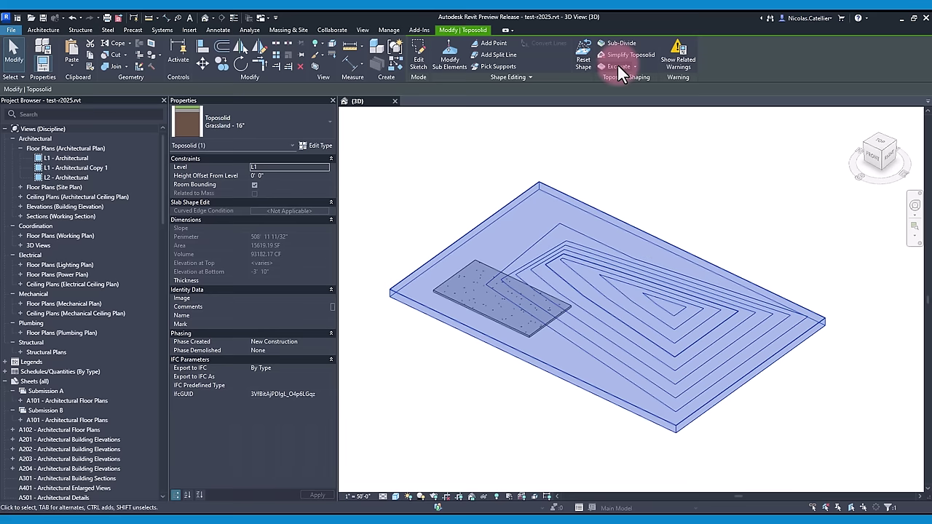
left_click(615, 68)
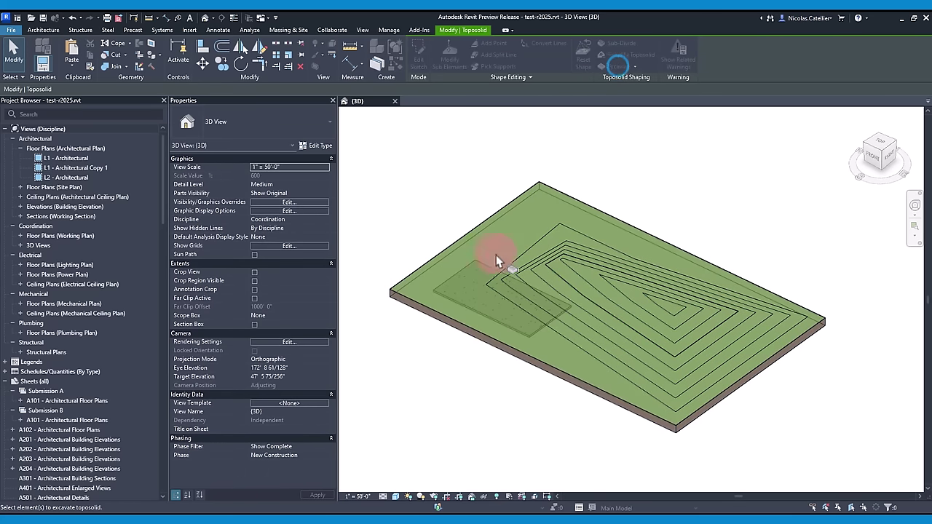
left_click(472, 267)
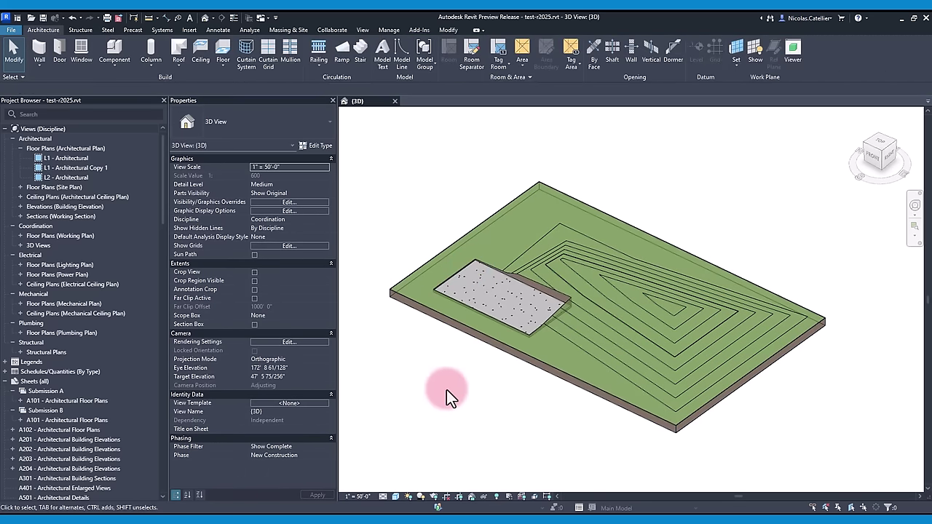
middle_click_drag(459, 376, 492, 299, "shift")
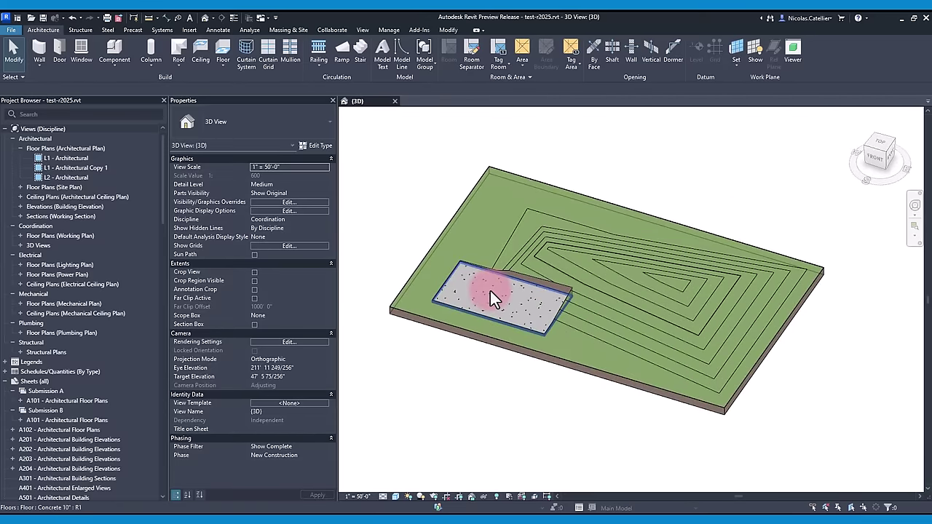
Step: Copy the concrete floor to the right side of the site
left_click(490, 290)
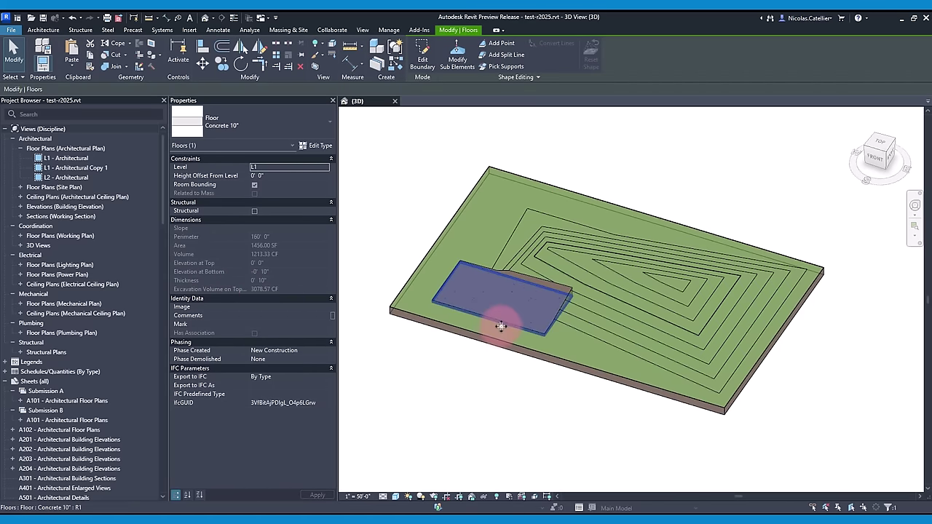
left_click_drag(487, 305, 669, 311)
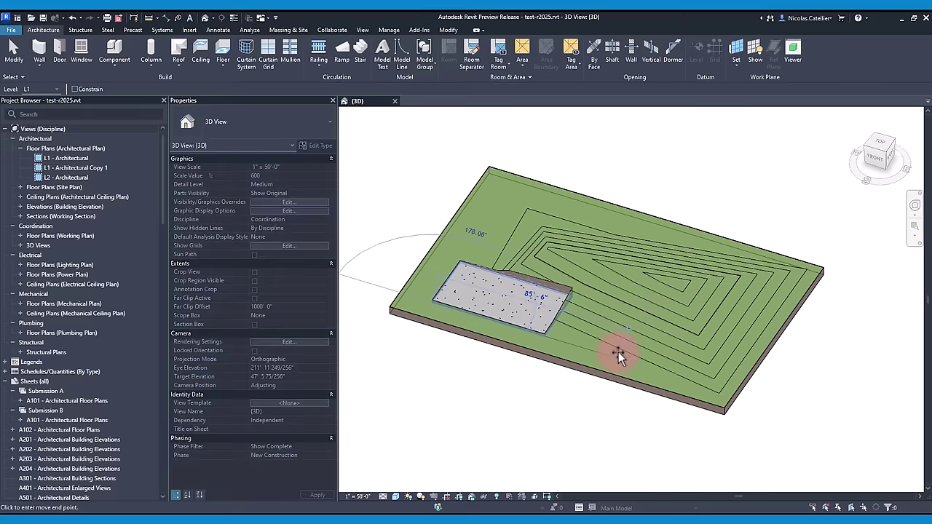
left_click(584, 338)
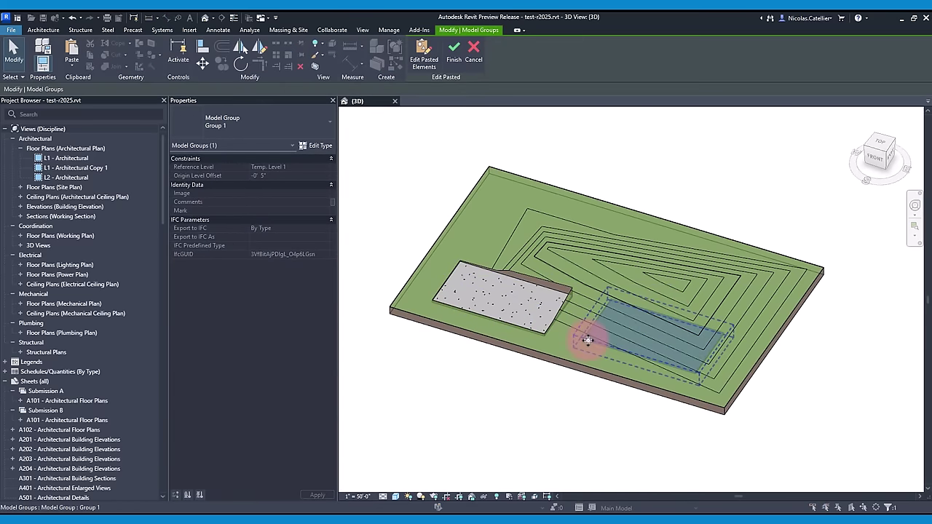
left_click(580, 370)
left_click(581, 369)
Step: Excavate the toposolid again under the copied right-hand floor
left_click(614, 67)
left_click(605, 324)
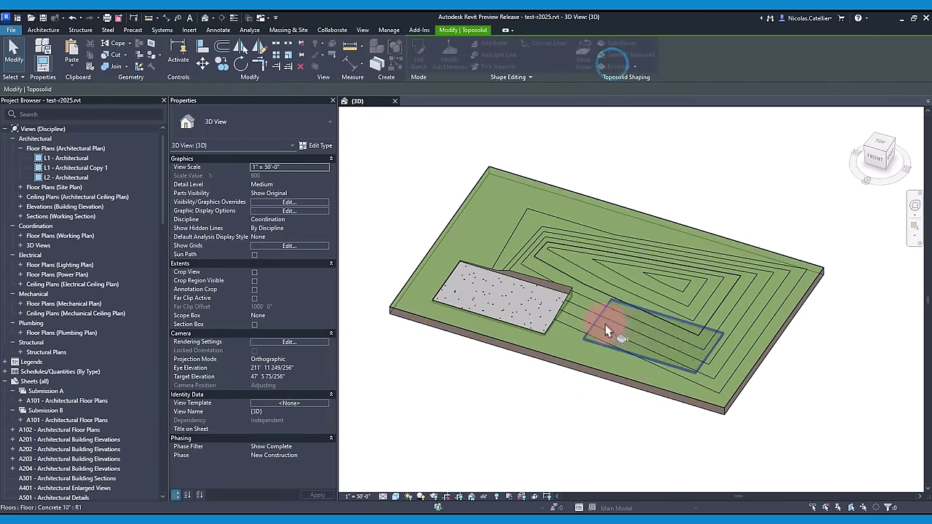
left_click(782, 197)
left_click(659, 318)
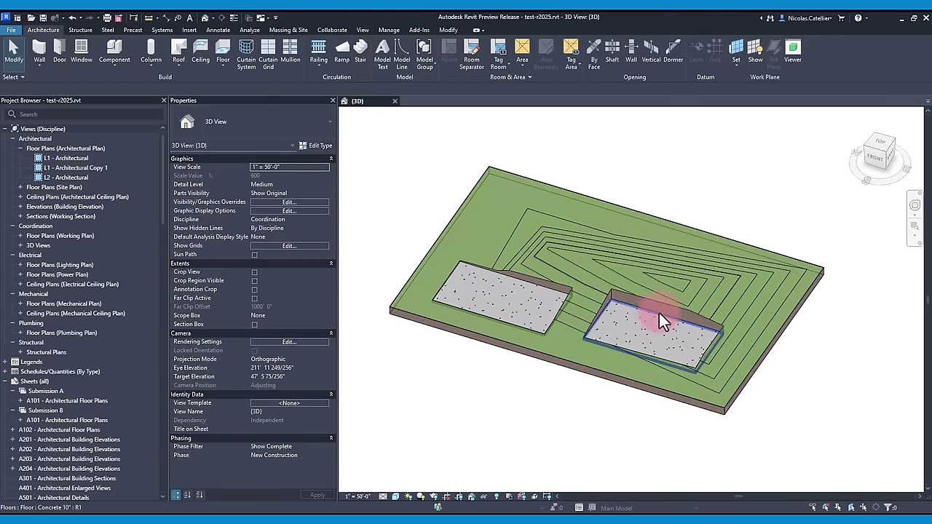
left_click(646, 277)
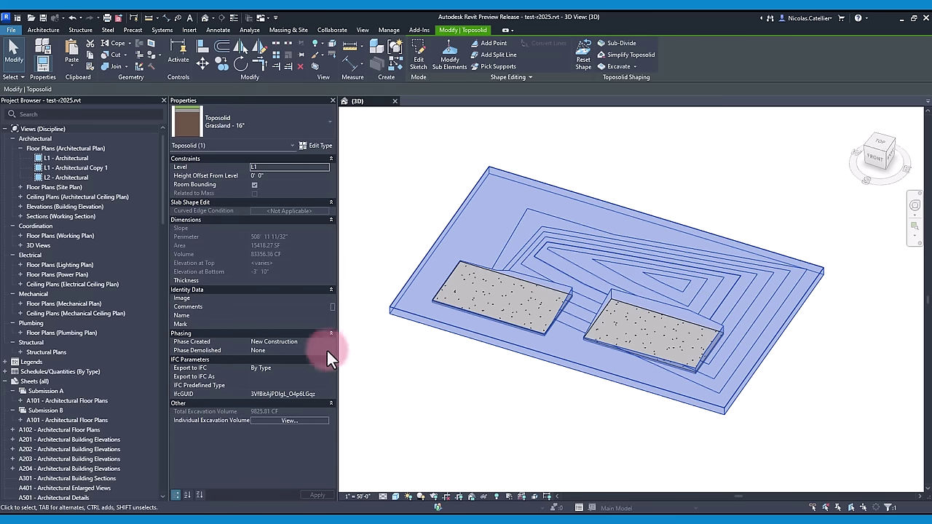
Step: Review the individual excavation volumes in the widened table
left_click(271, 422)
left_click_drag(578, 266, 736, 269)
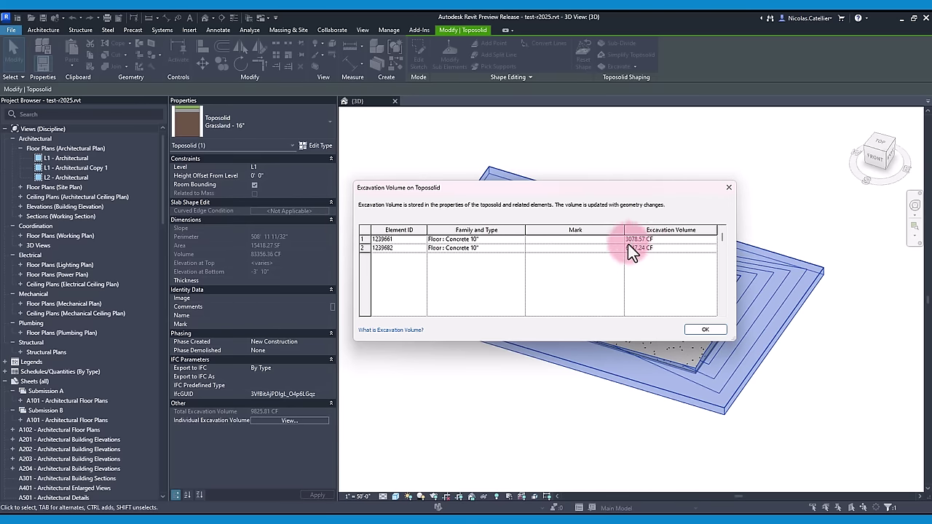
left_click(701, 332)
Step: Remove the excavation under the overlapping right floor
left_click(635, 66)
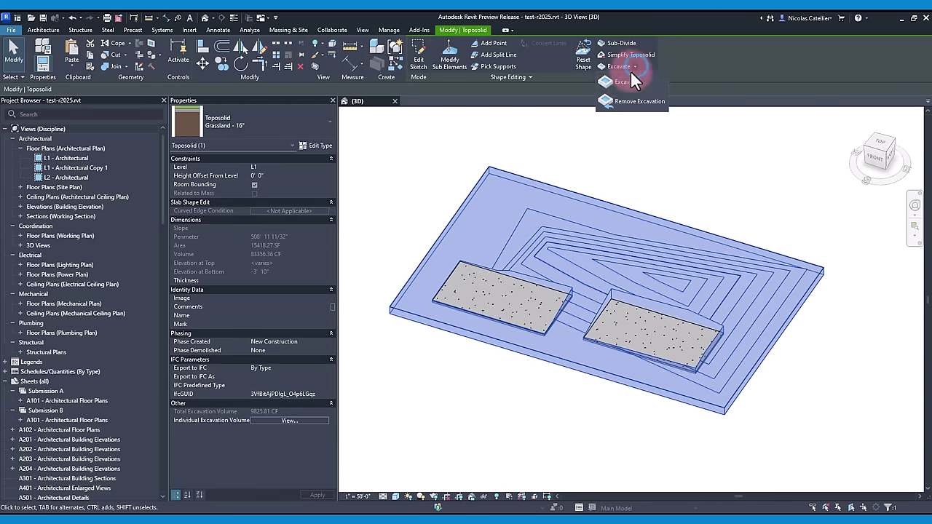
left_click(641, 105)
left_click(615, 330)
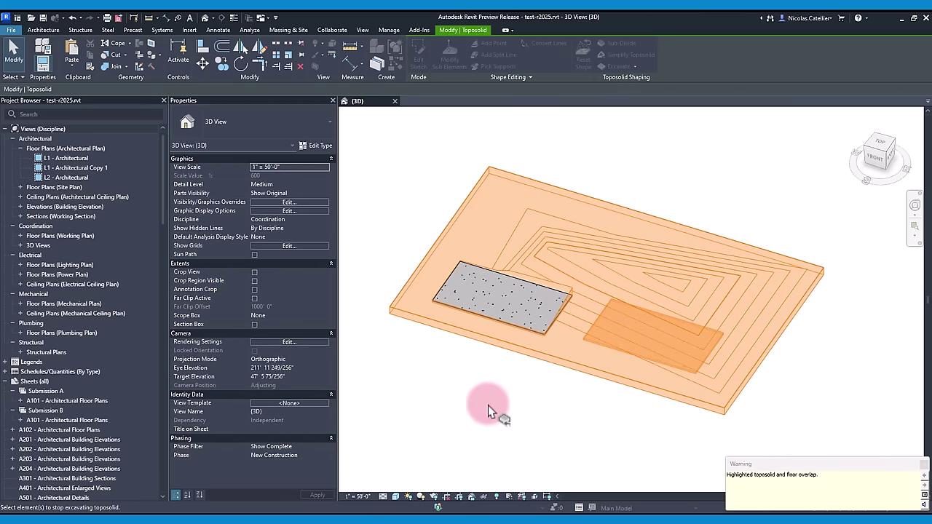
key("Escape")
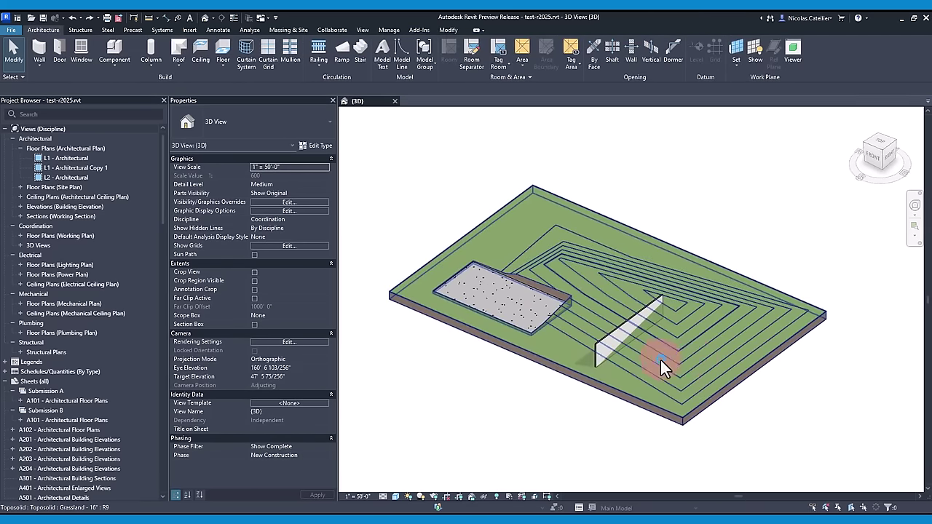
left_click(695, 361)
Step: Add toposolid points with Snap XYZ on the partition wall's top edge and endpoint
scroll(645, 350, "up", 6)
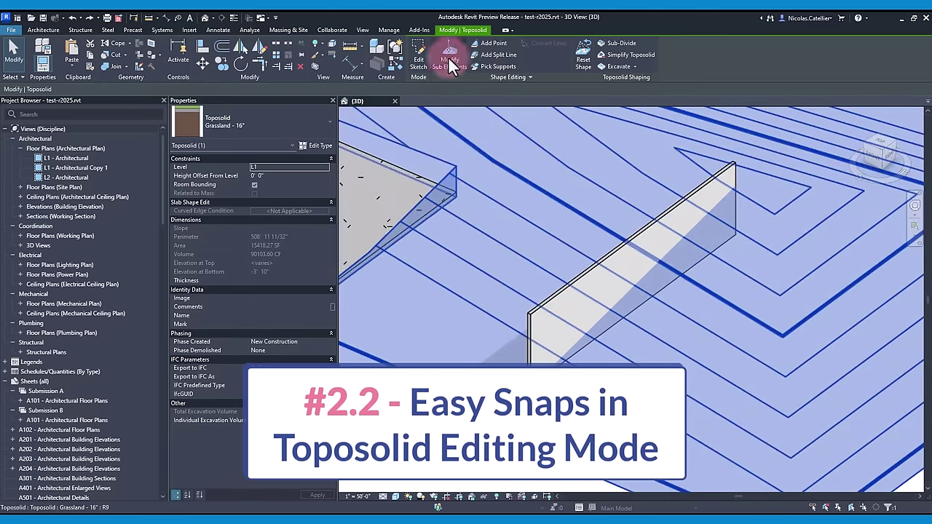
left_click(482, 43)
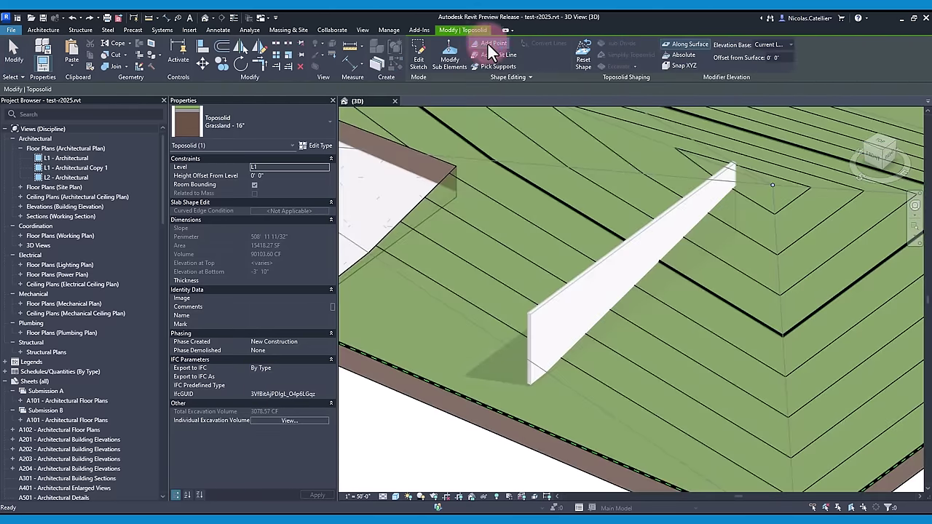
left_click(672, 63)
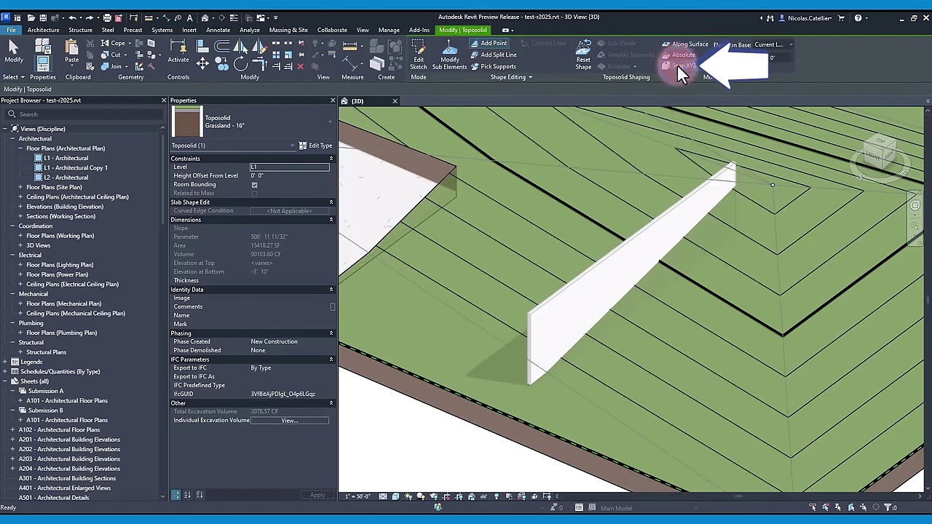
scroll(597, 248, "up", 2)
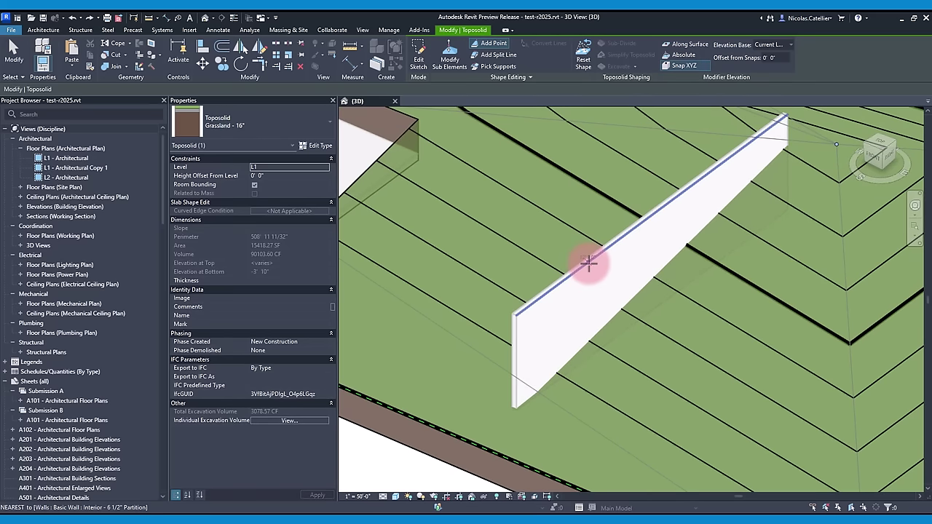
left_click(588, 264)
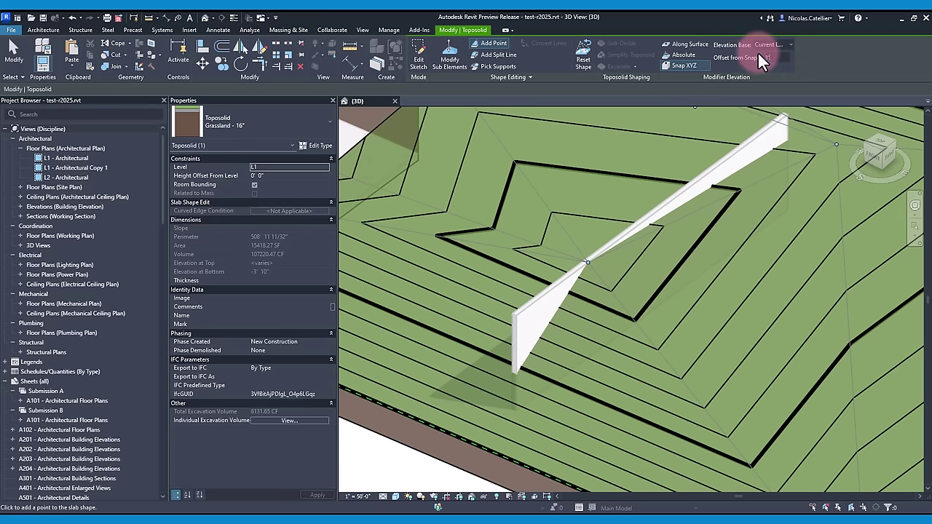
left_click(515, 315)
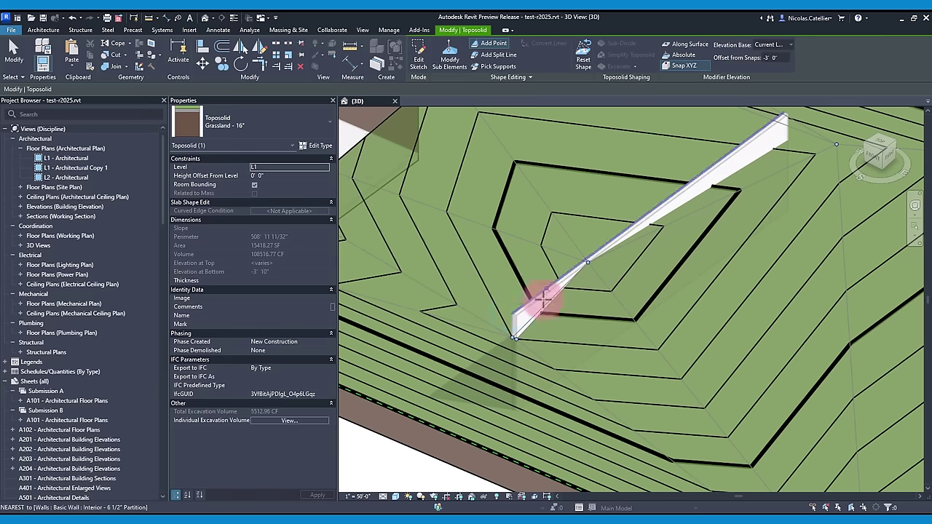
scroll(553, 450, "down", 6)
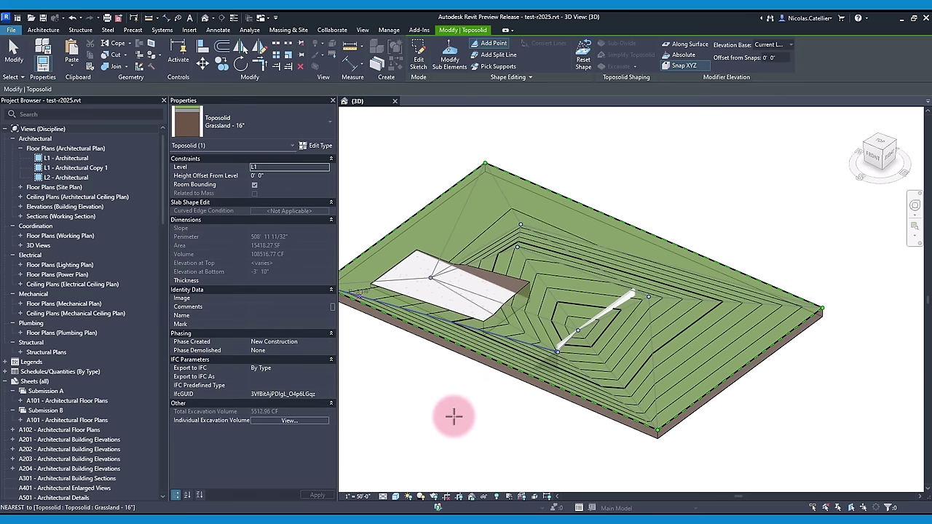
left_click(454, 417)
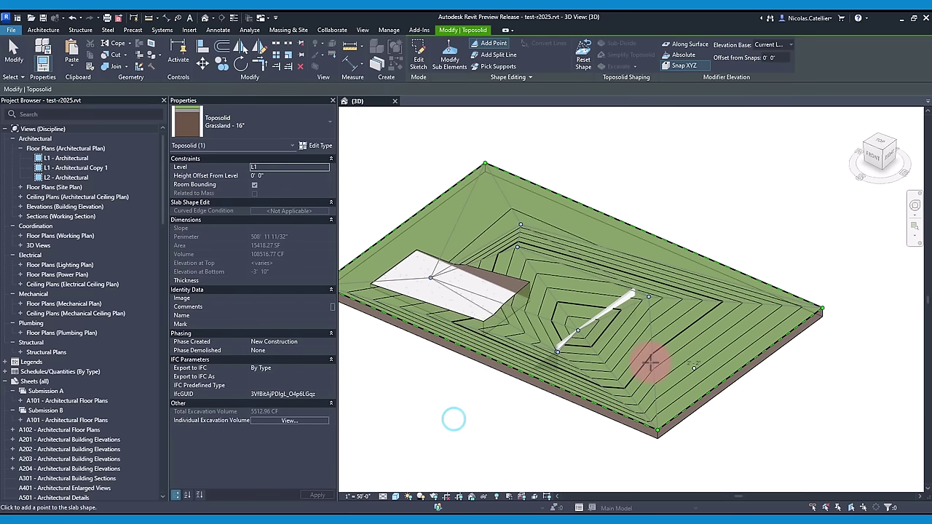
scroll(651, 362, "up", 5)
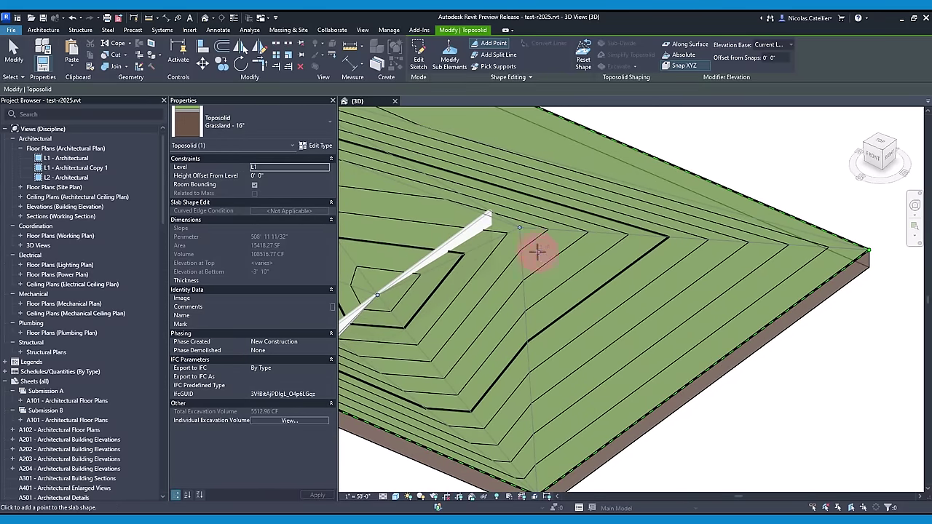
scroll(542, 222, "down", 2)
left_click(525, 76)
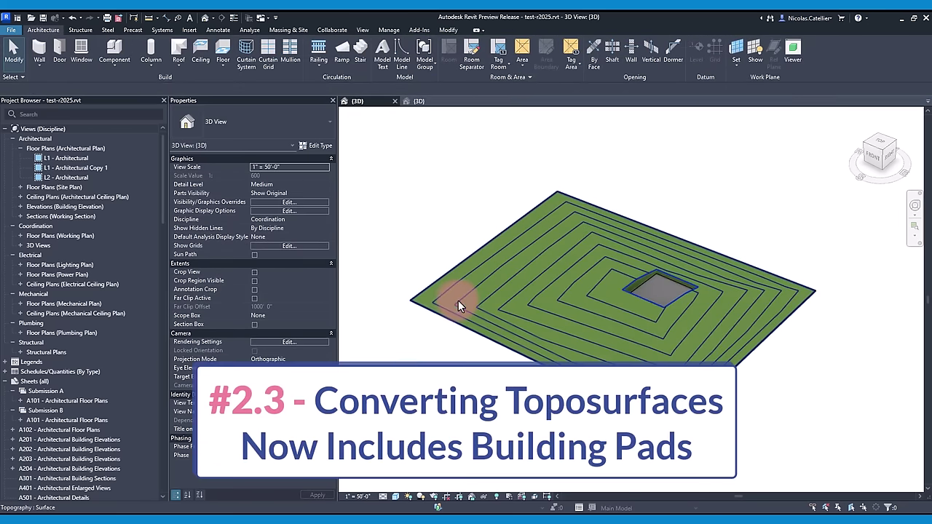
Step: Generate a Grassland - 16" toposolid from the stepped topography surface
left_click(458, 306)
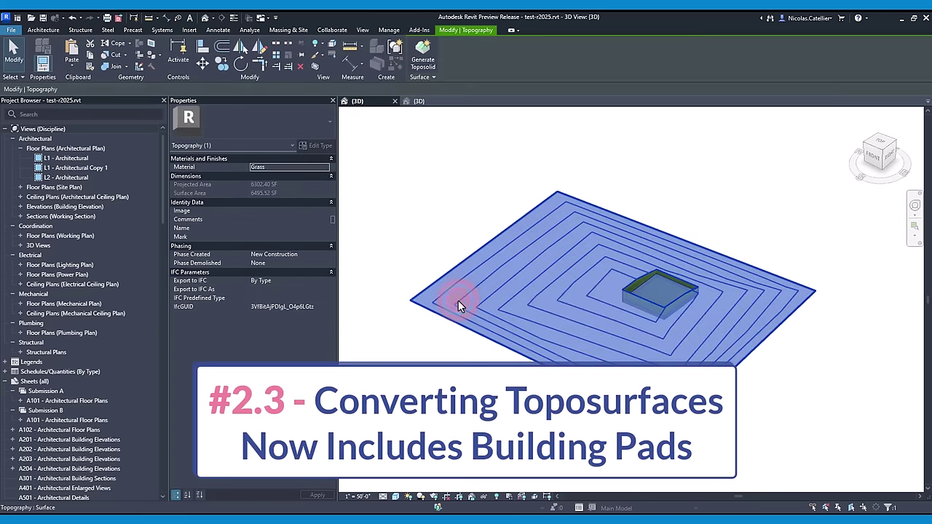
left_click(425, 51)
left_click(408, 292)
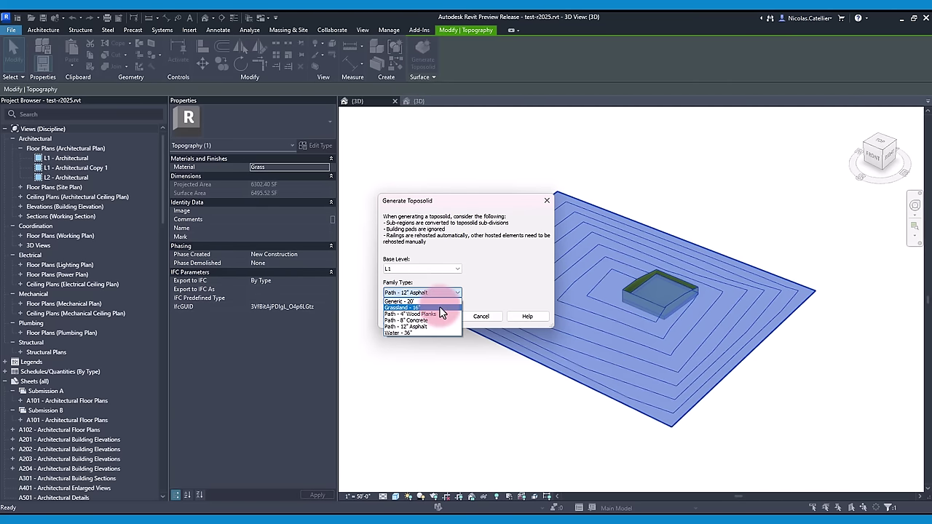
left_click(437, 307)
left_click(435, 316)
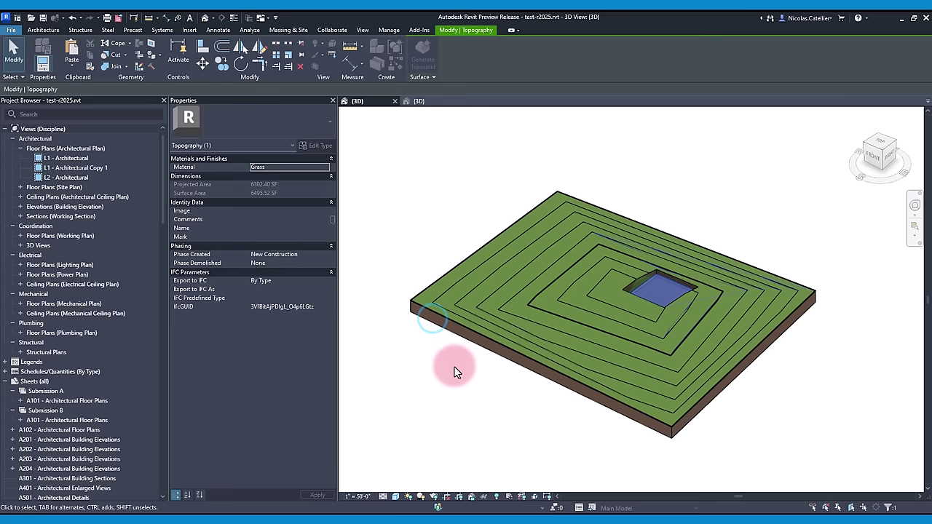
Step: Orbit into the pit and compare the new toposolid with the original surface
left_click(429, 407)
middle_click_drag(464, 418, 616, 300, "shift")
left_click(600, 370)
scroll(603, 364, "down", 3)
left_click(616, 300)
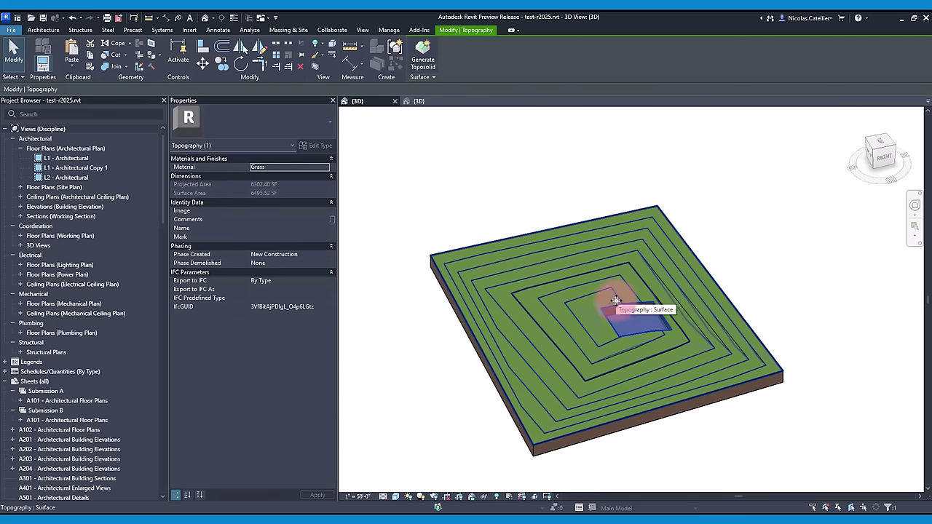
left_click(479, 150)
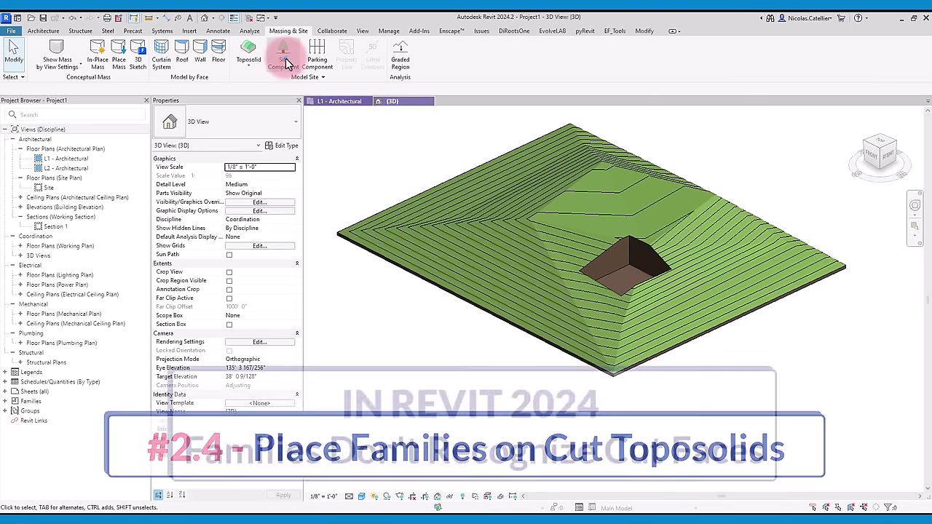
Step: Place two RPC conifer trees inside the toposolid's cut pit
left_click(284, 58)
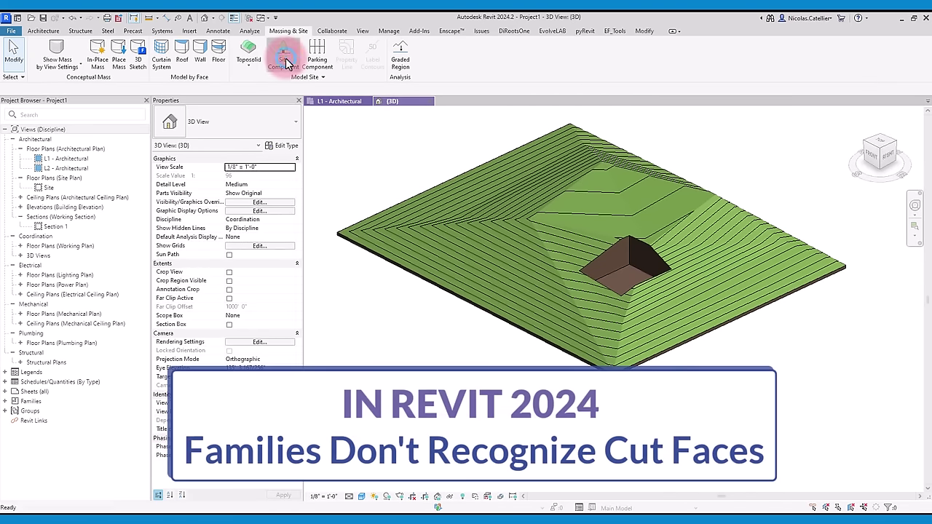
scroll(618, 272, "up", 4)
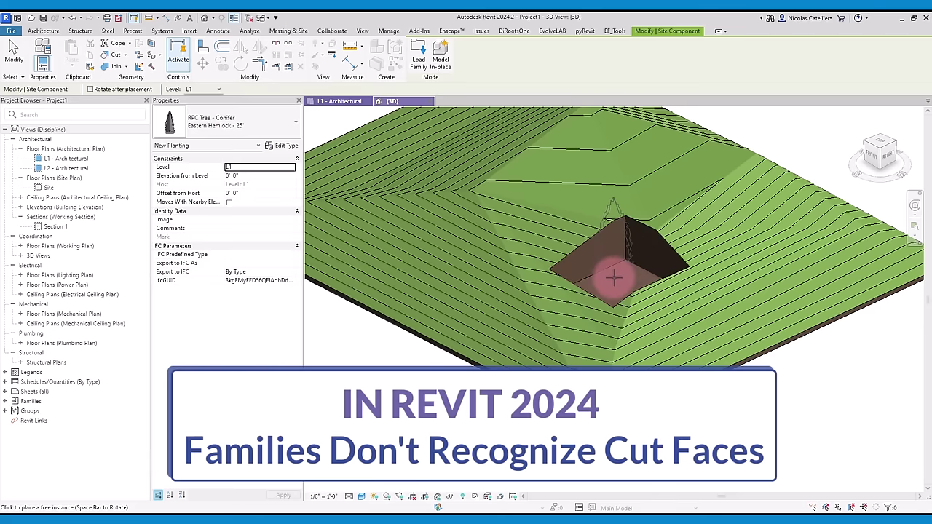
left_click(614, 277)
left_click(650, 271)
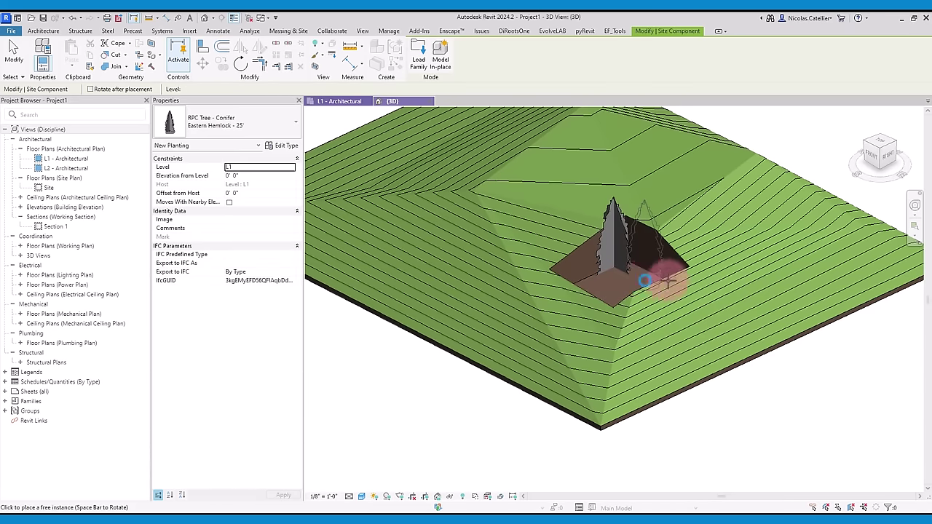
key("Escape")
key("Escape")
middle_click_drag(796, 422, 489, 250, "shift")
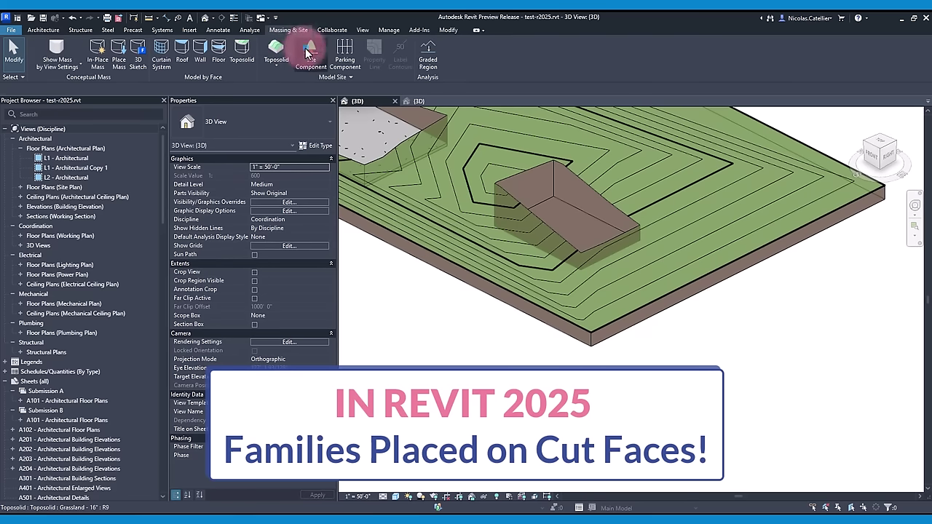
Step: In the 2025 project, place two trees on the sloped cut face and pad
left_click(304, 49)
scroll(591, 233, "up", 3)
left_click(520, 191)
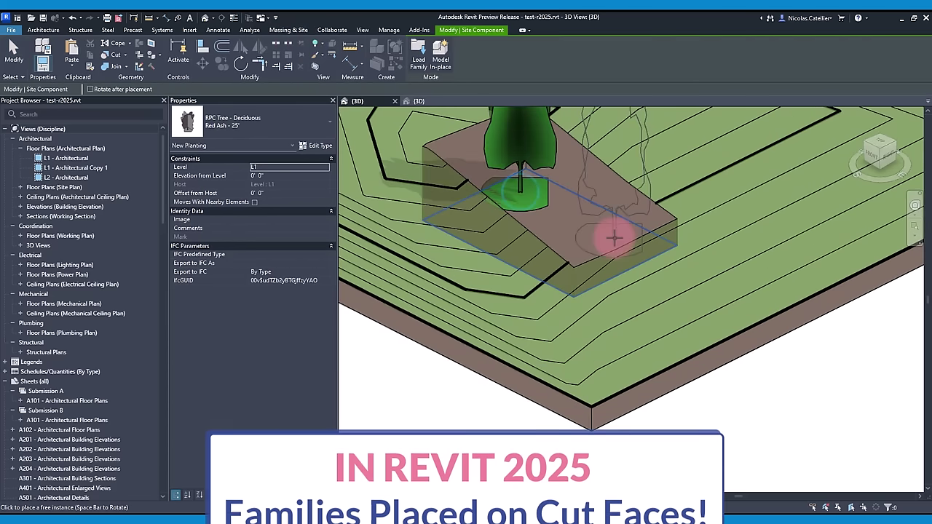
left_click(601, 233)
scroll(753, 377, "down", 3)
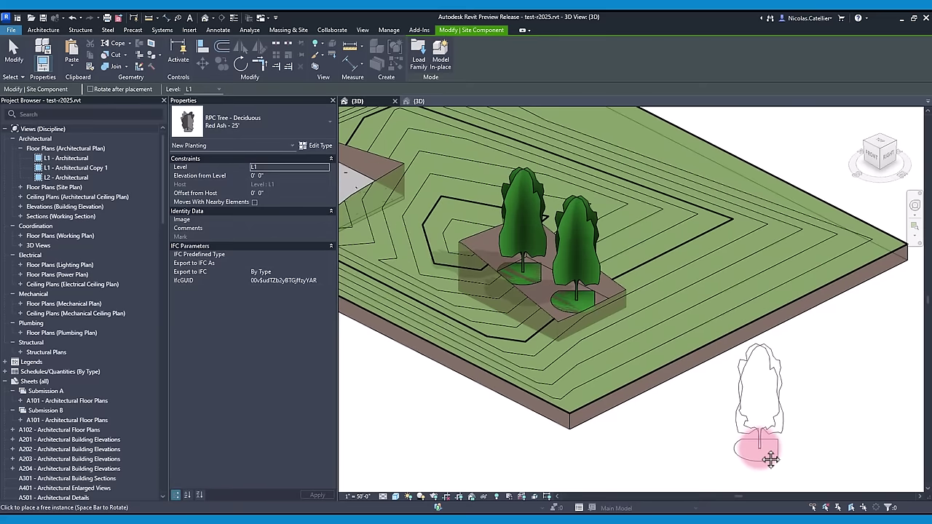
key("Escape")
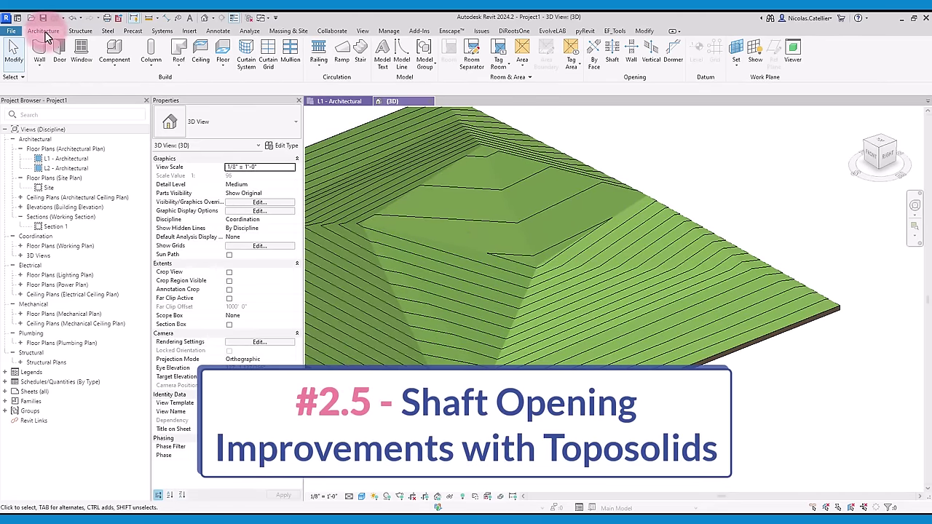
Step: Sketch a rectangular shaft opening cutting the toposolid in the 2024 project
left_click(612, 52)
left_click(497, 47)
left_click(658, 332)
left_click(574, 320)
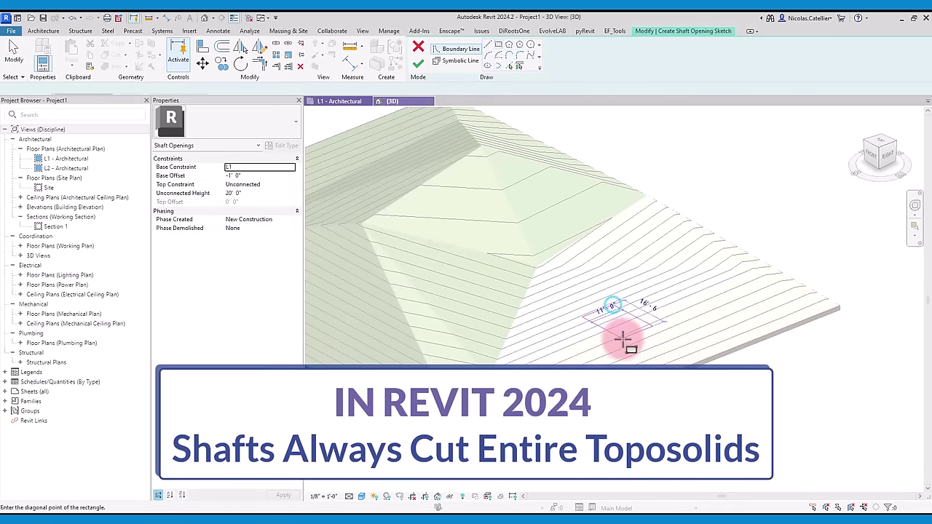
left_click(412, 68)
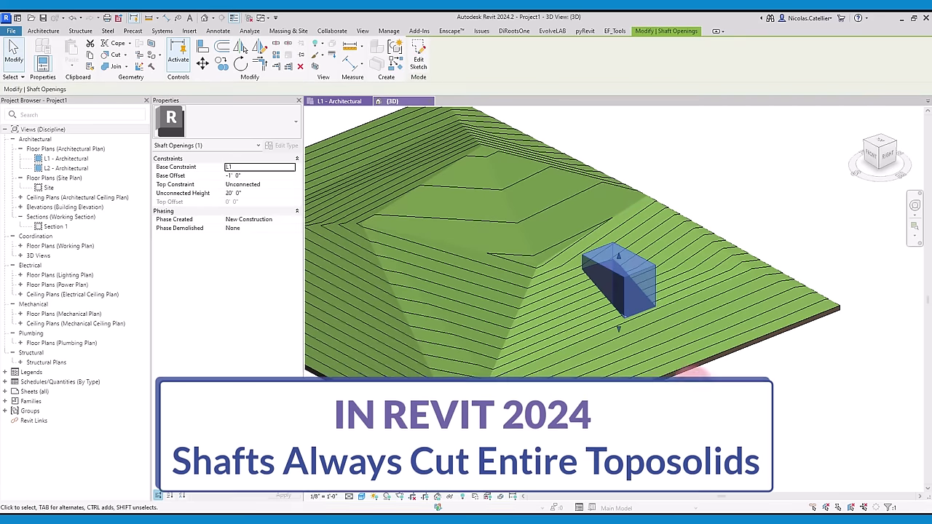
left_click(753, 374)
left_click(641, 292)
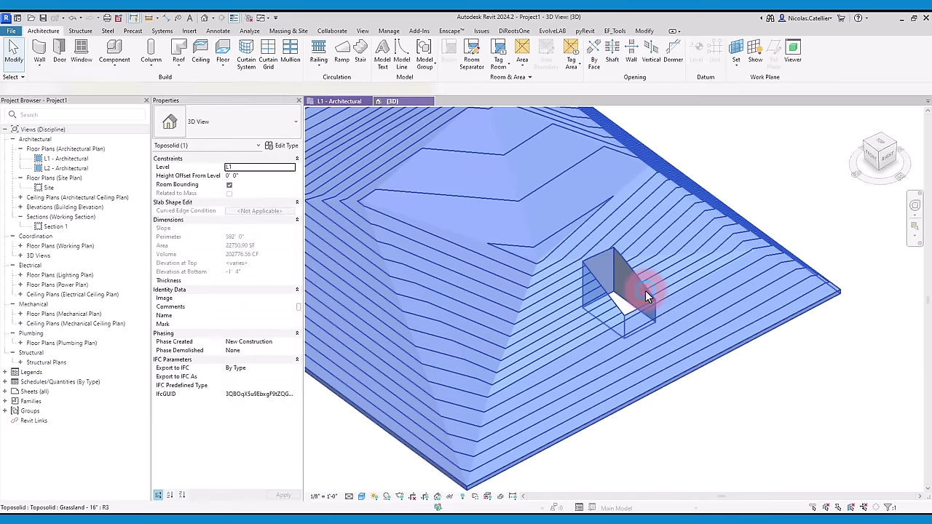
left_click(606, 252)
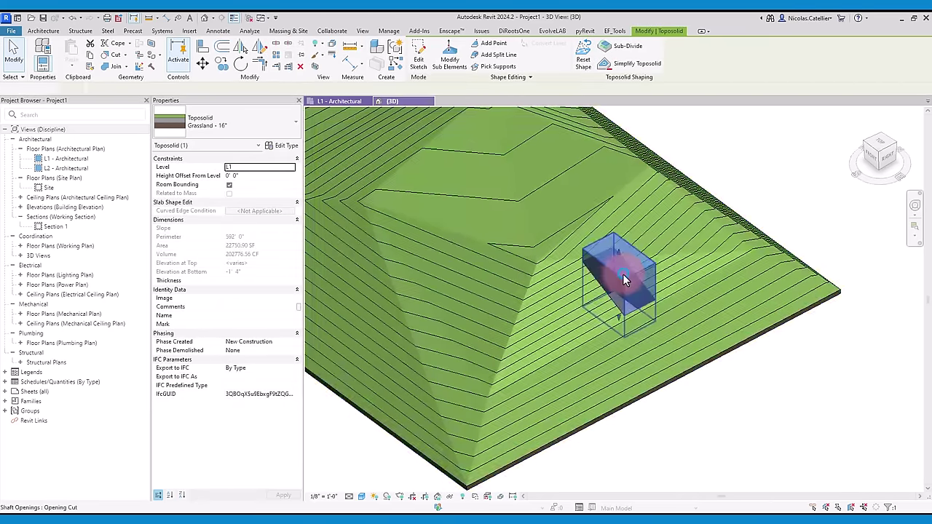
middle_click_drag(608, 264, 611, 326, "shift")
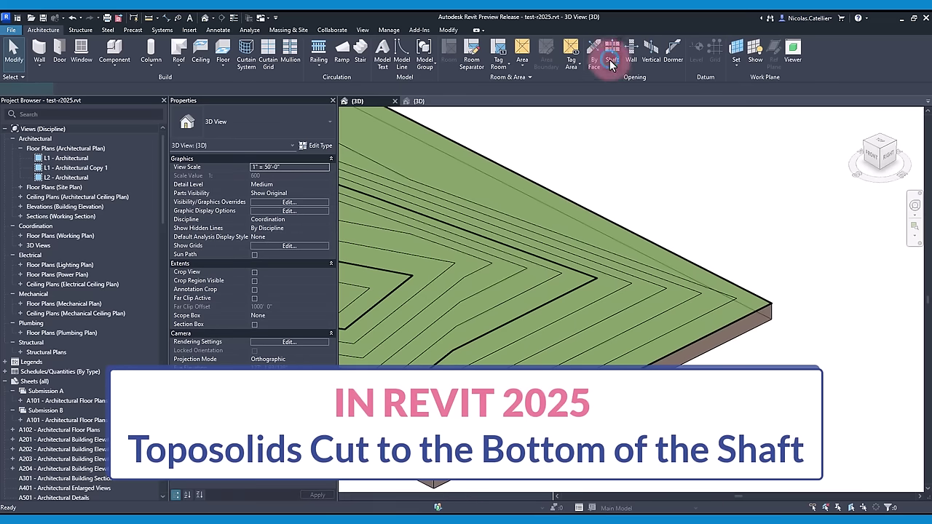
Step: Sketch a rectangular shaft opening through the toposolid in the 2025 project
left_click(607, 57)
left_click(499, 45)
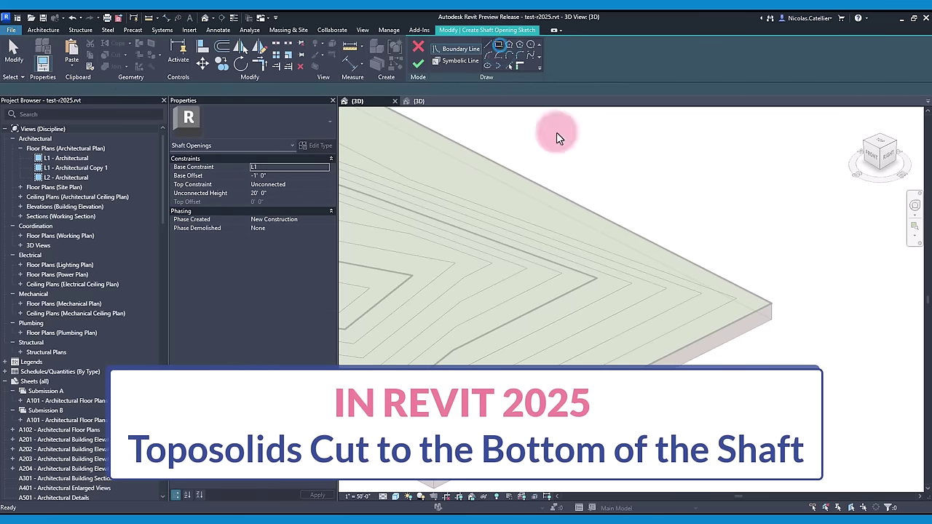
left_click(593, 305)
left_click(572, 359)
left_click(418, 64)
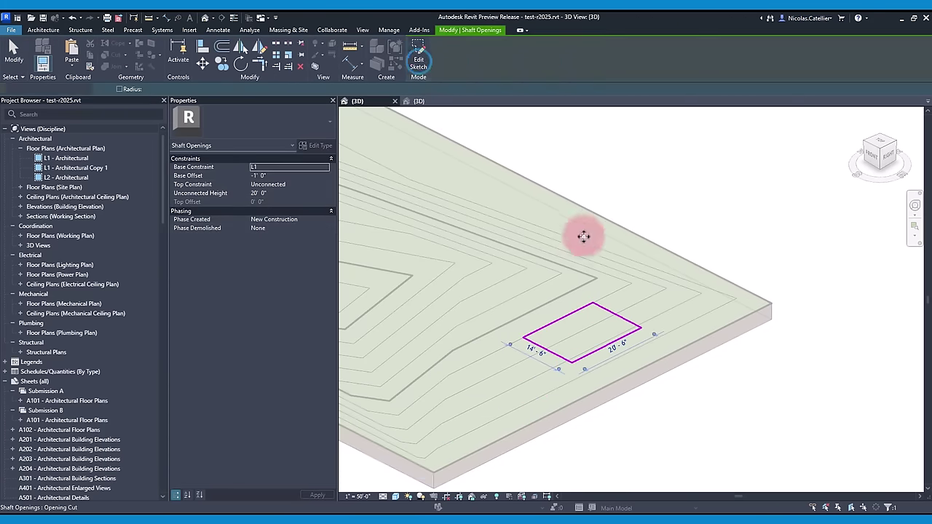
left_click(818, 420)
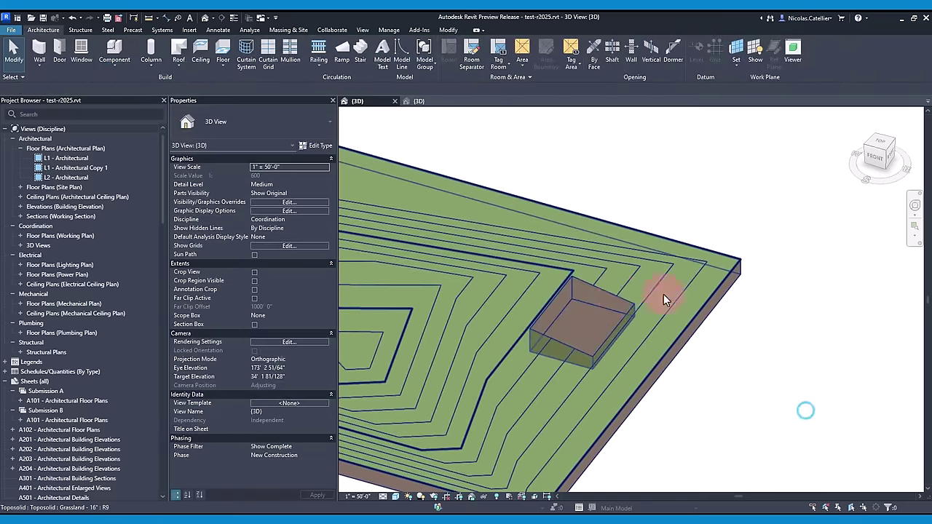
left_click(614, 294)
Step: Set the shaft opening's Base Offset to -2' 0"
left_click(289, 176)
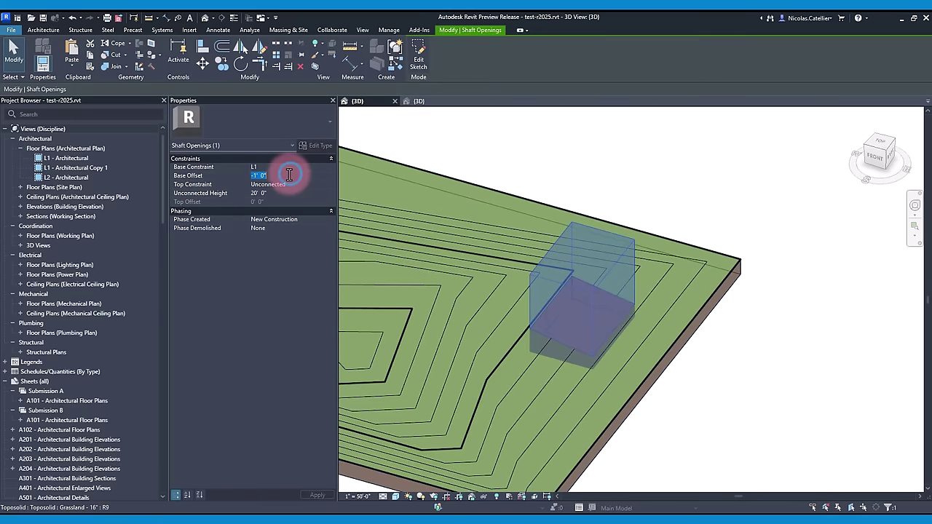
type("-2")
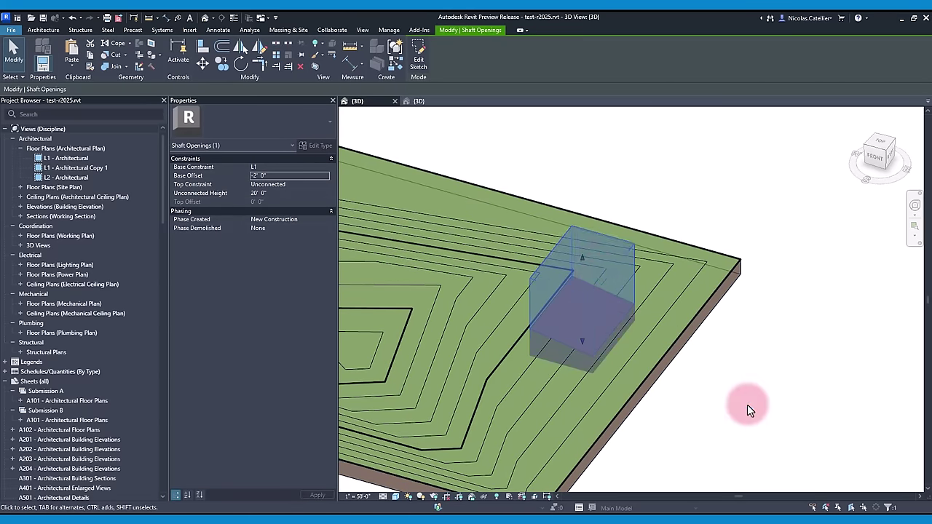
left_click(699, 415)
scroll(437, 380, "down", 5)
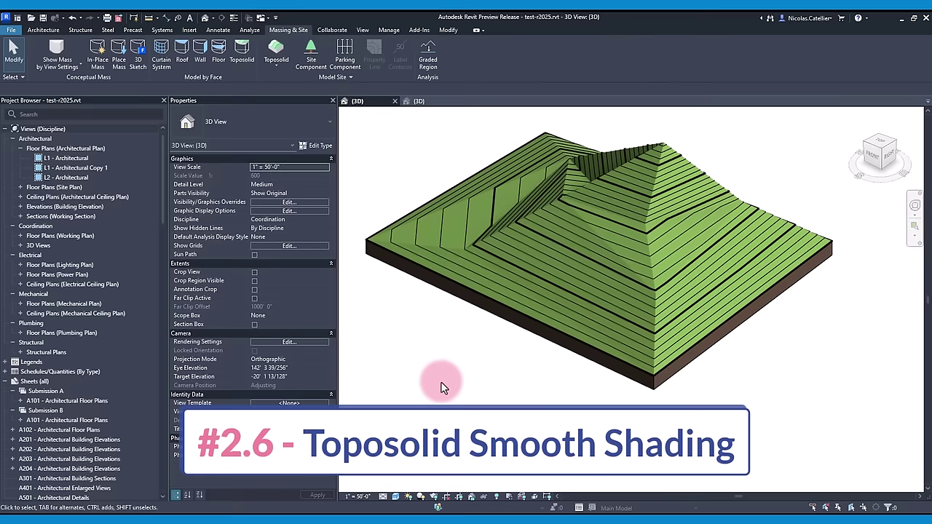
Step: Enable Toposolid Smooth Shading in the Model Site panel and close the info message
left_click(350, 77)
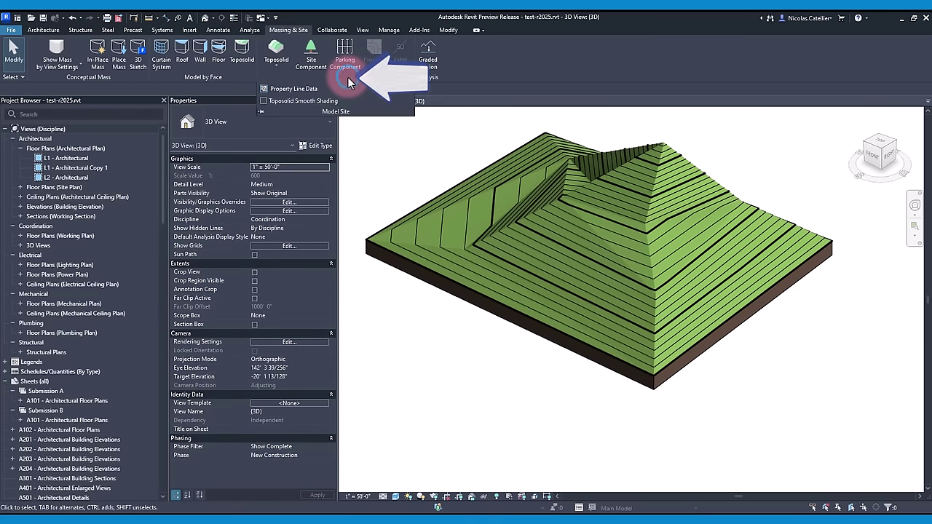
left_click(266, 101)
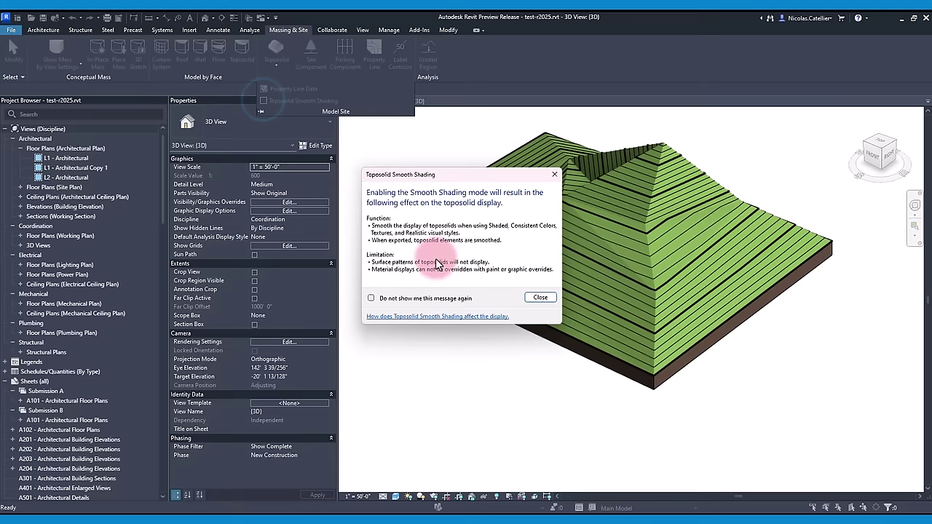
left_click(539, 296)
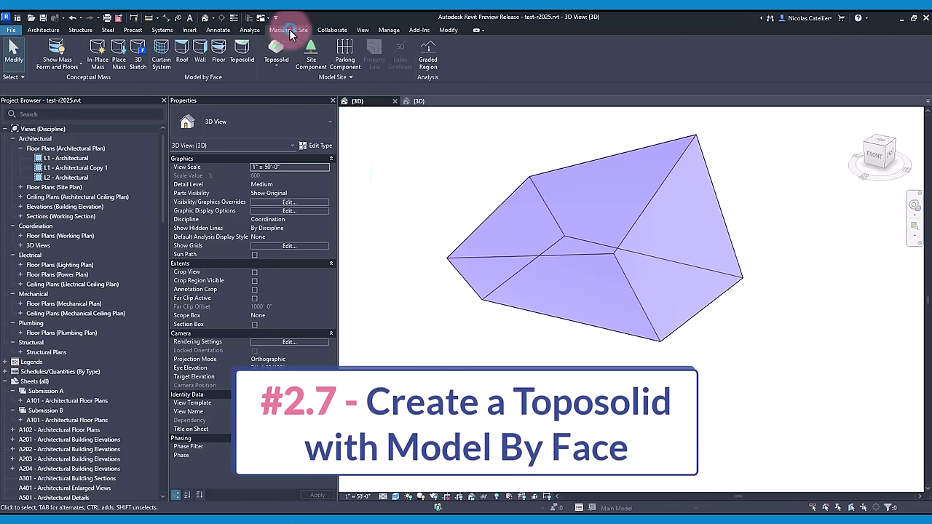
Step: Create a toposolid from the mass's picked top faces using Model by Face
left_click(243, 52)
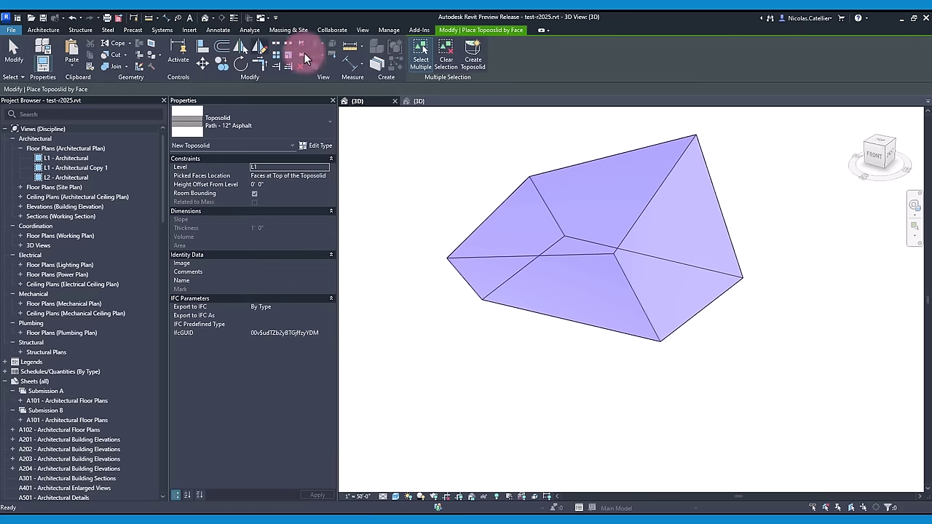
left_click(566, 179)
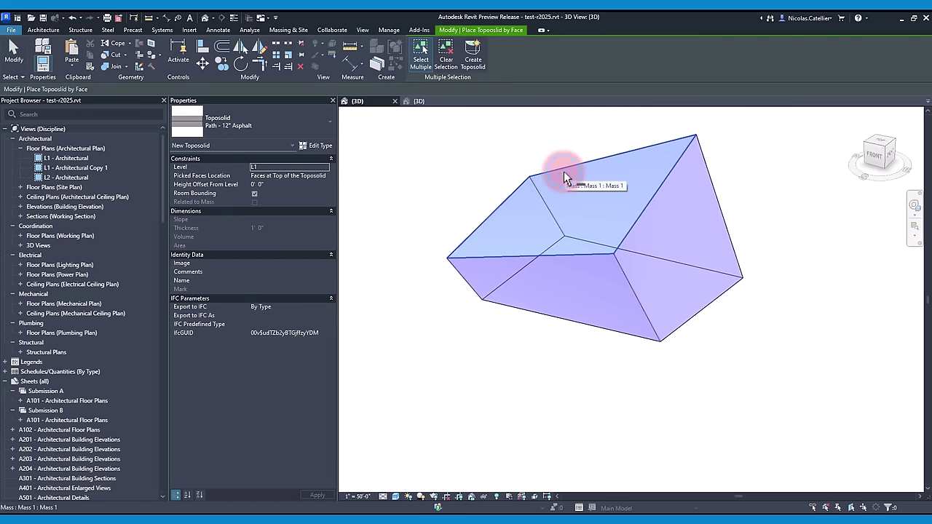
left_click(472, 58)
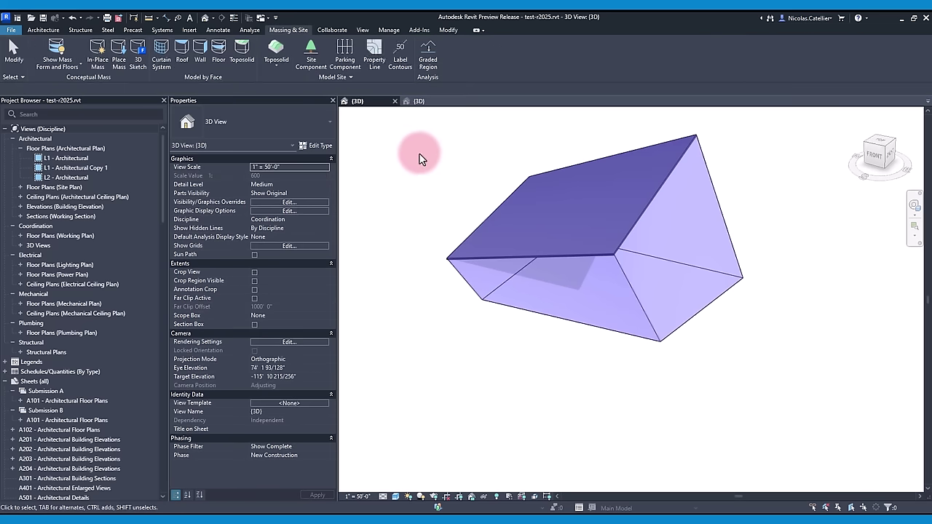
Step: Change the new toposolid's type to Grassland - 16"
left_click(522, 200)
left_click(292, 137)
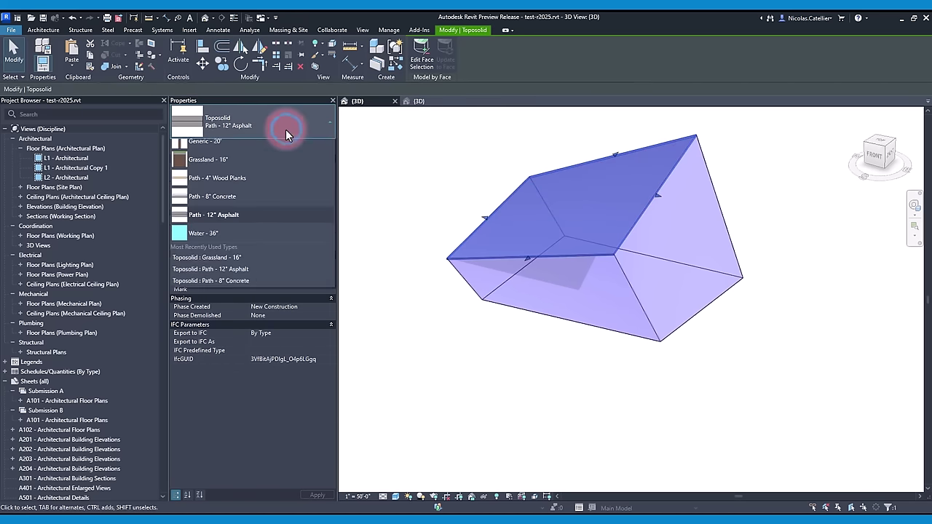
left_click(251, 187)
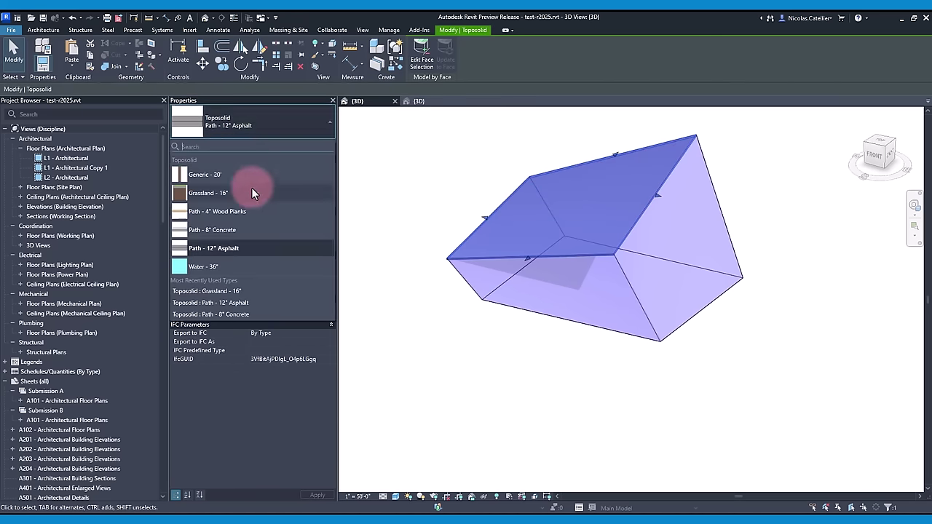
left_click(409, 163)
Step: Remove the mass so only the toposolid remains, and orbit around it
scroll(408, 164, "up", 3)
left_click(744, 394)
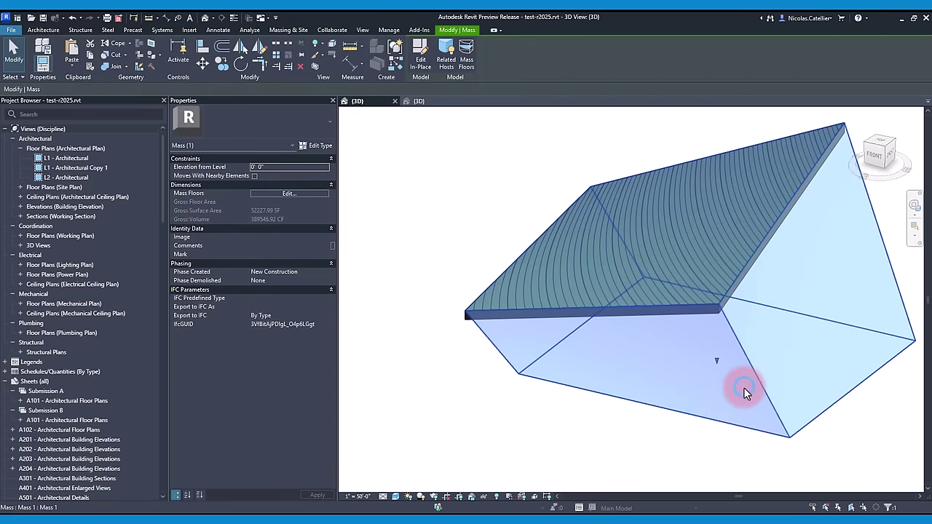
key("Delete")
left_click(624, 334)
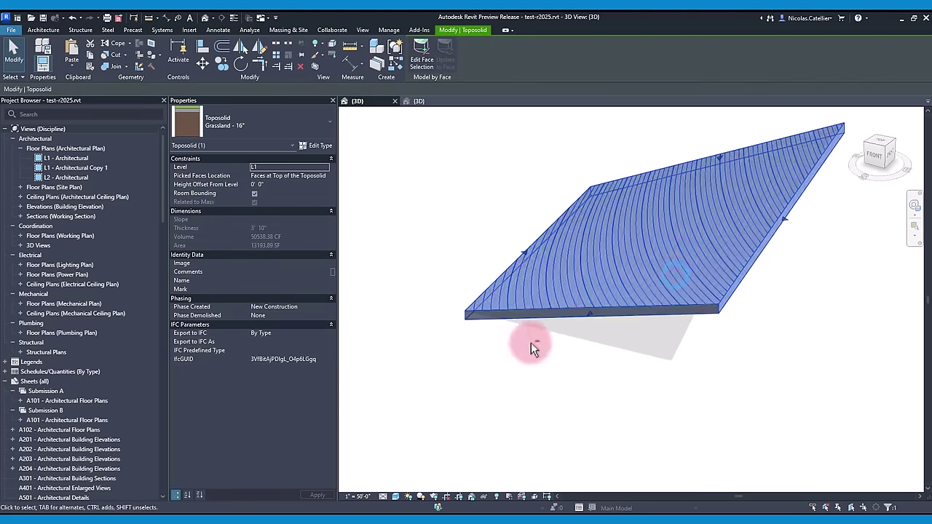
middle_click_drag(530, 348, 873, 393, "shift")
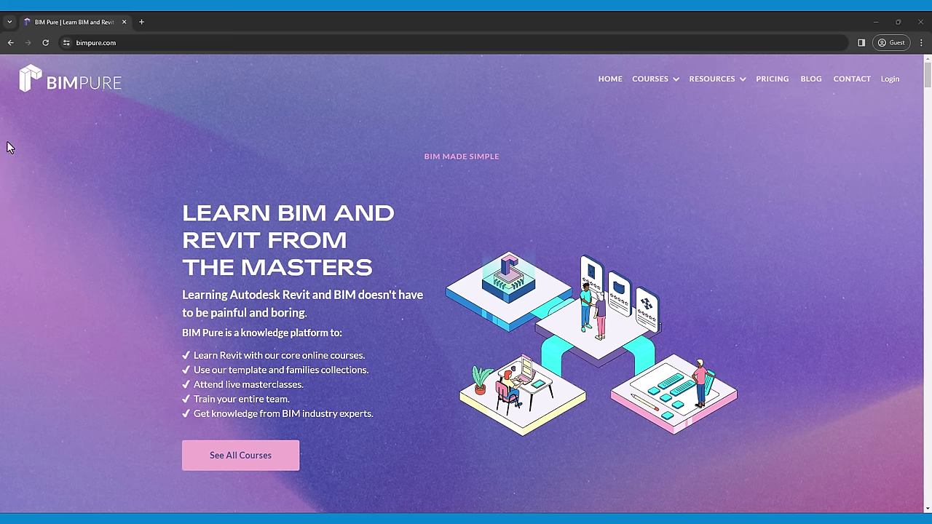
Step: Scroll bimpure.com past Core Revit Courses, Downloadable Files and BIM Masters Sessions to the live masterclasses
scroll(92, 194, "down", 12)
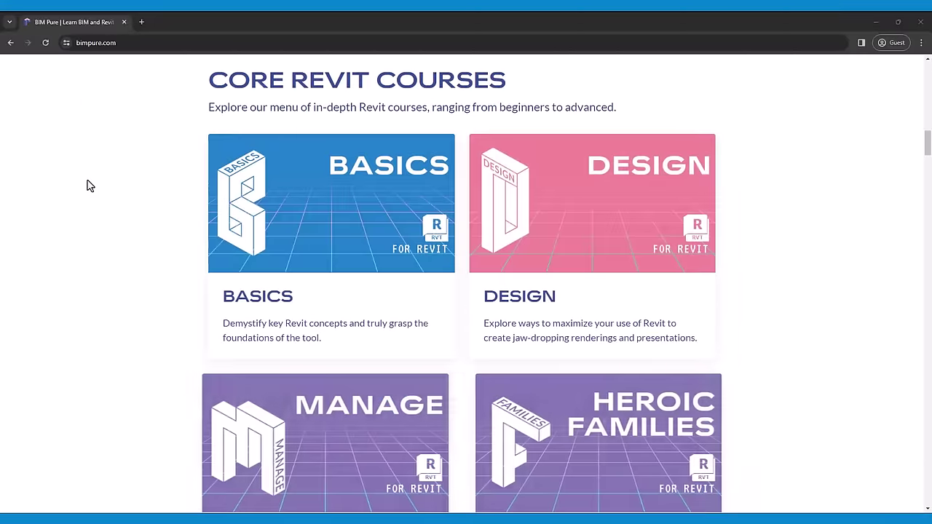
scroll(96, 192, "down", 1)
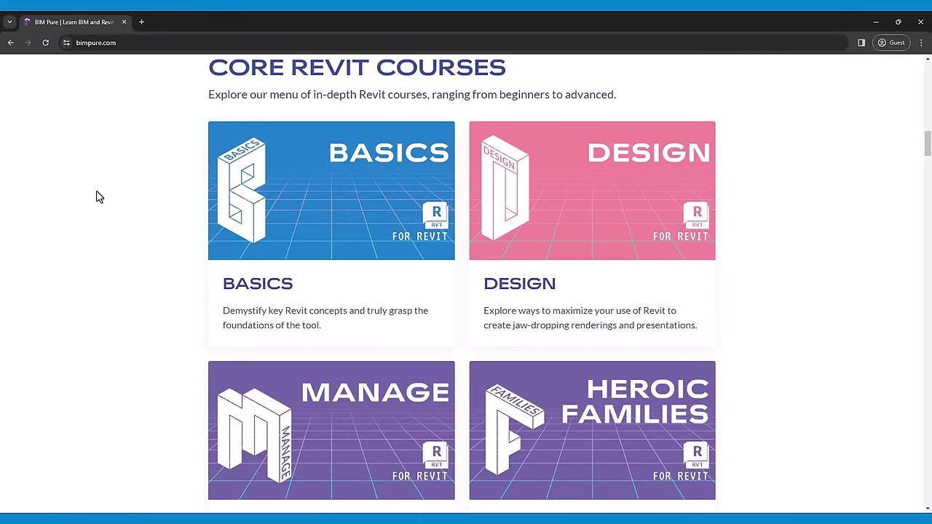
scroll(95, 197, "down", 10)
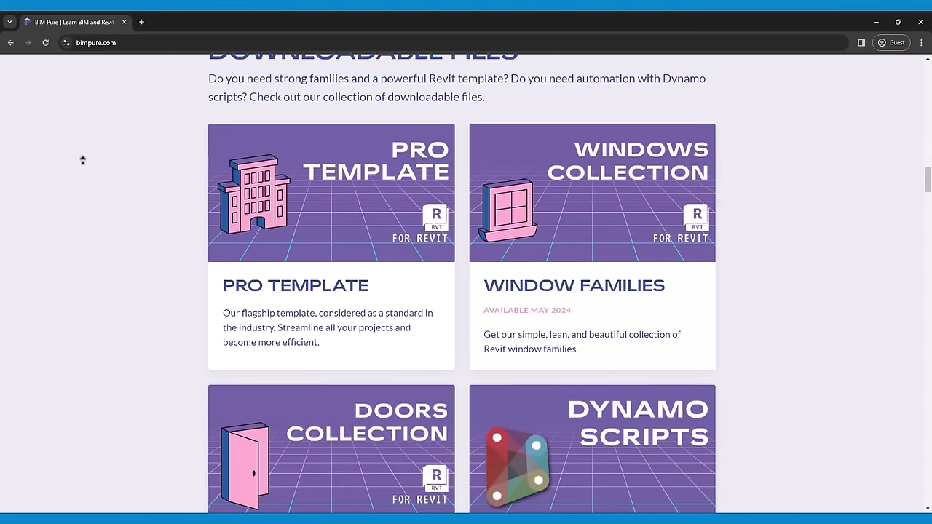
scroll(80, 182, "up", 1)
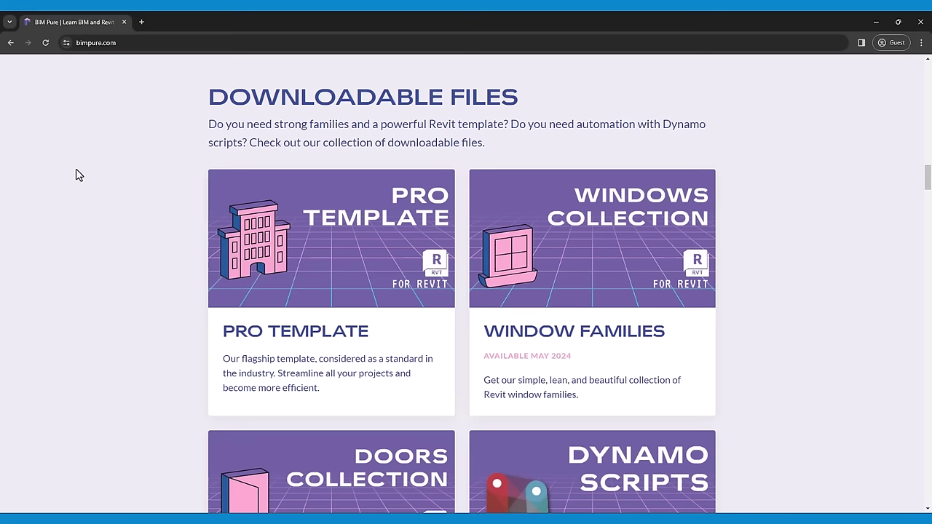
scroll(79, 175, "down", 7)
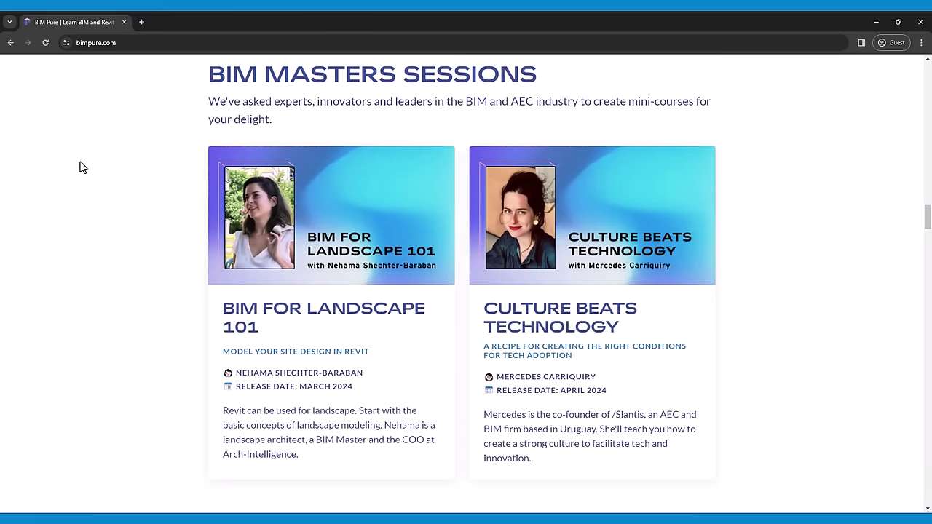
scroll(121, 386, "down", 10)
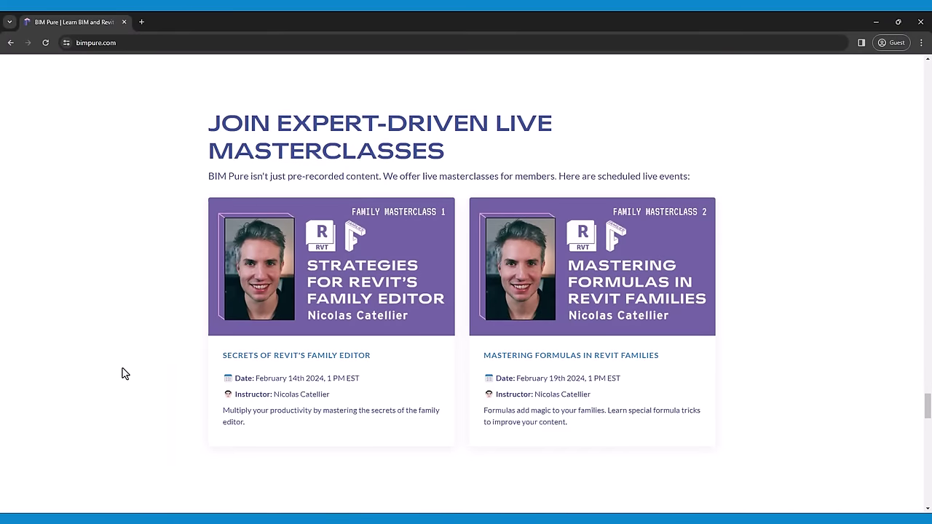
scroll(124, 372, "down", 3)
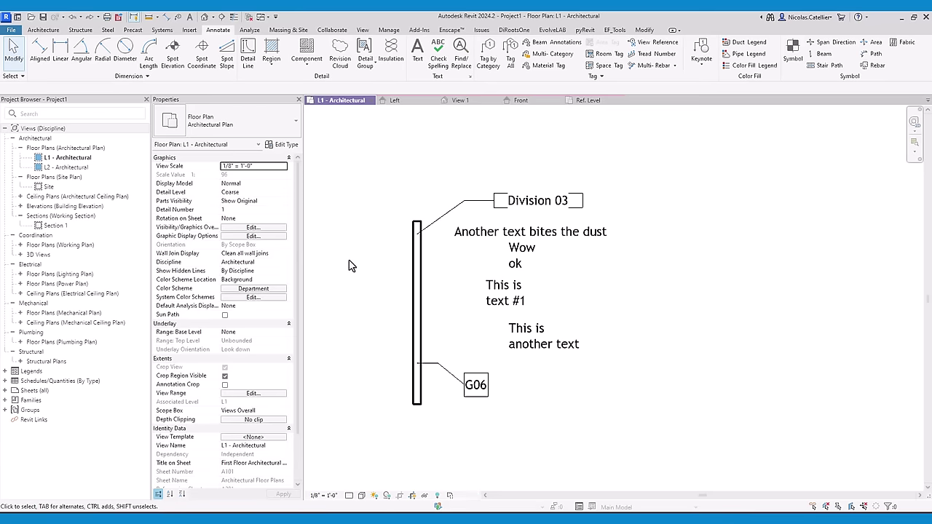
Step: Nudge 'This is another text', 'Wow ok' and 'Another text bites the dust' notes left into rough line
left_click_drag(648, 396, 462, 192)
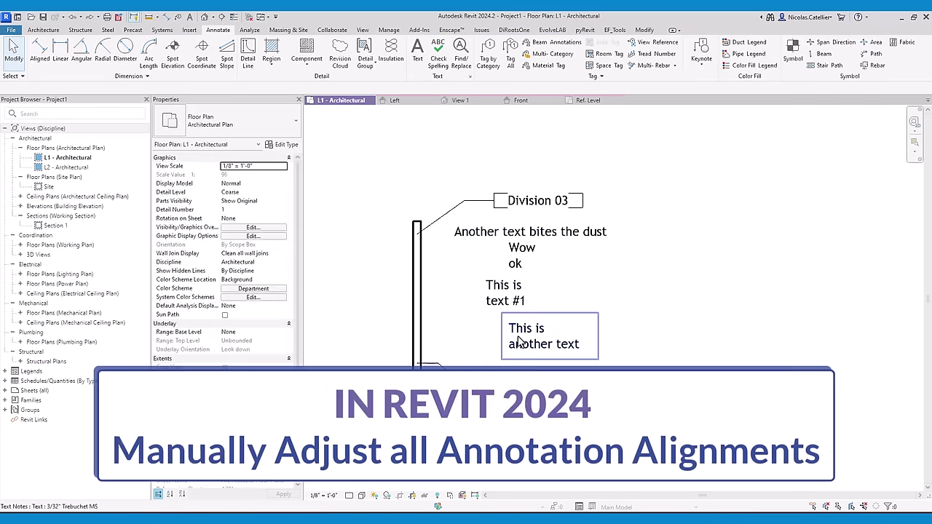
left_click(502, 321)
left_click_drag(502, 320, 479, 321)
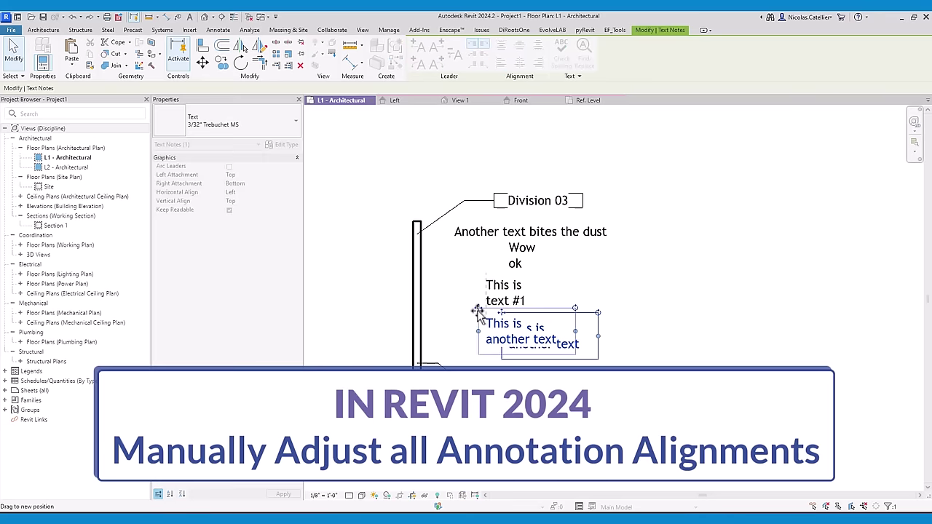
left_click(510, 248)
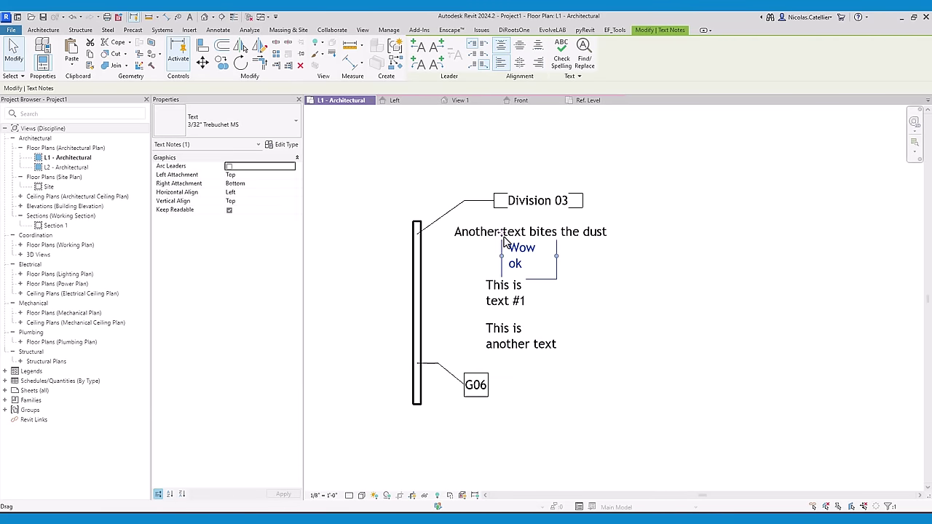
left_click_drag(510, 248, 487, 247)
left_click(470, 231)
left_click_drag(447, 218, 479, 218)
left_click(535, 210)
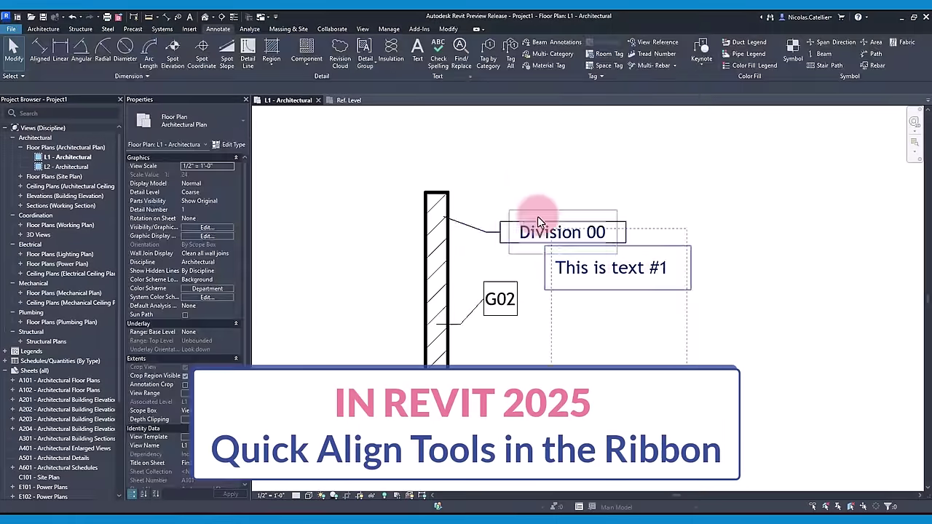
Step: Apply Align Left, Align Center and Align Right to the three selected annotations
left_click(539, 218, "ctrl")
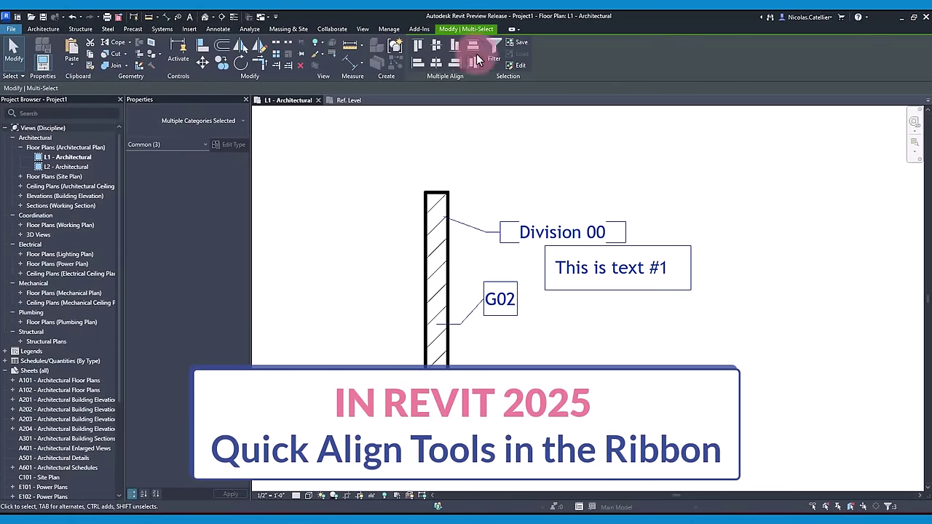
left_click(421, 62)
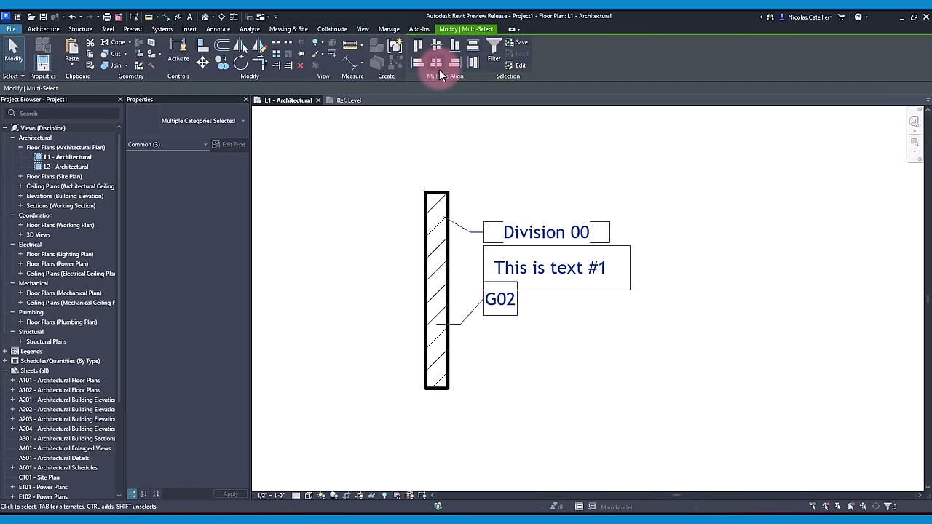
left_click(437, 65)
left_click(455, 64)
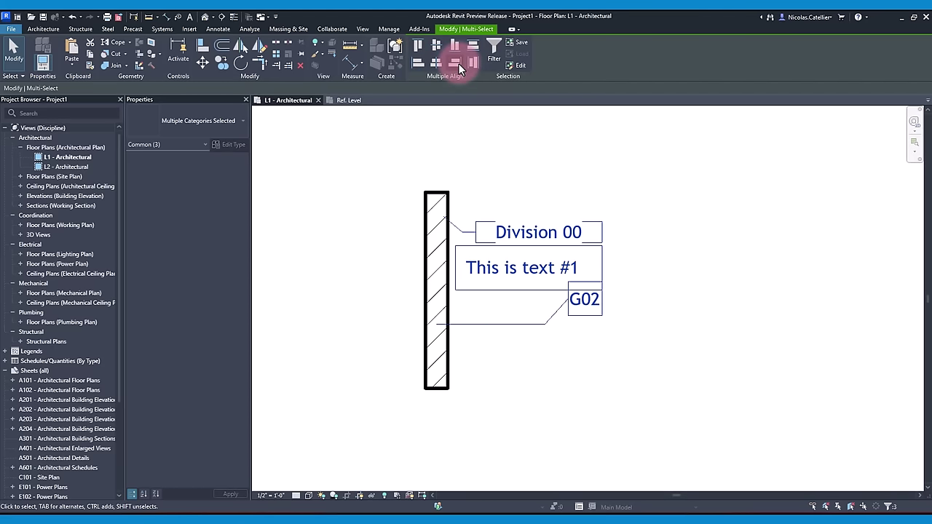
left_click(765, 255)
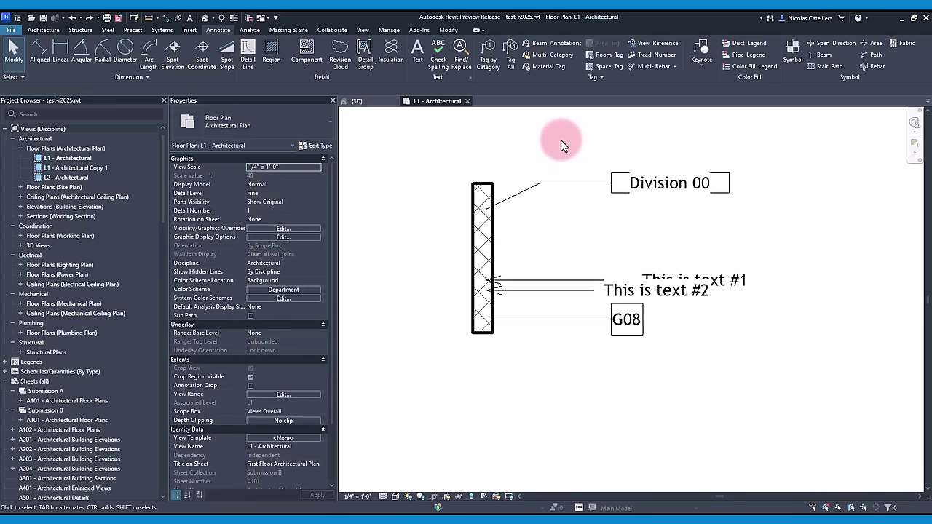
Step: Distribute the four annotations so text #1 and text #2 are evenly spaced vertically
mouse_move(787, 375)
left_mouse_down()
mouse_move(701, 308)
mouse_move(551, 160)
left_mouse_up()
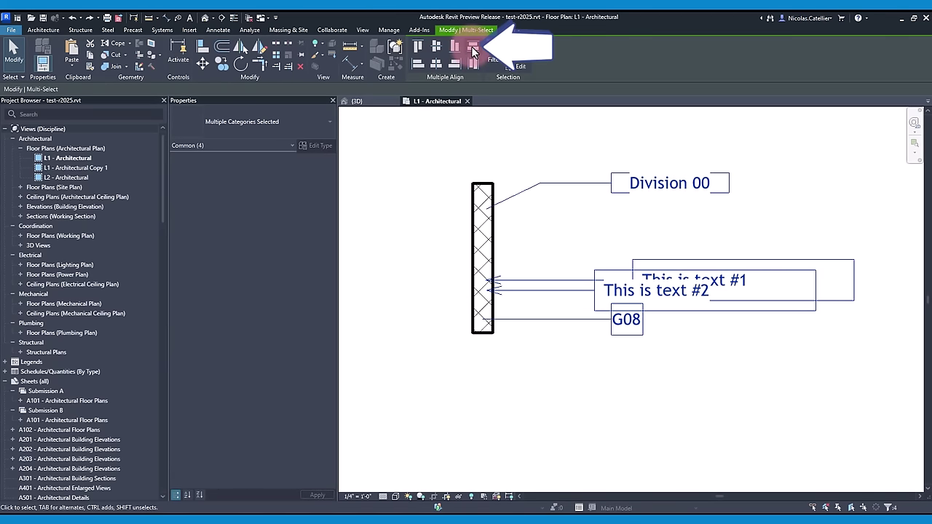
left_click(473, 50)
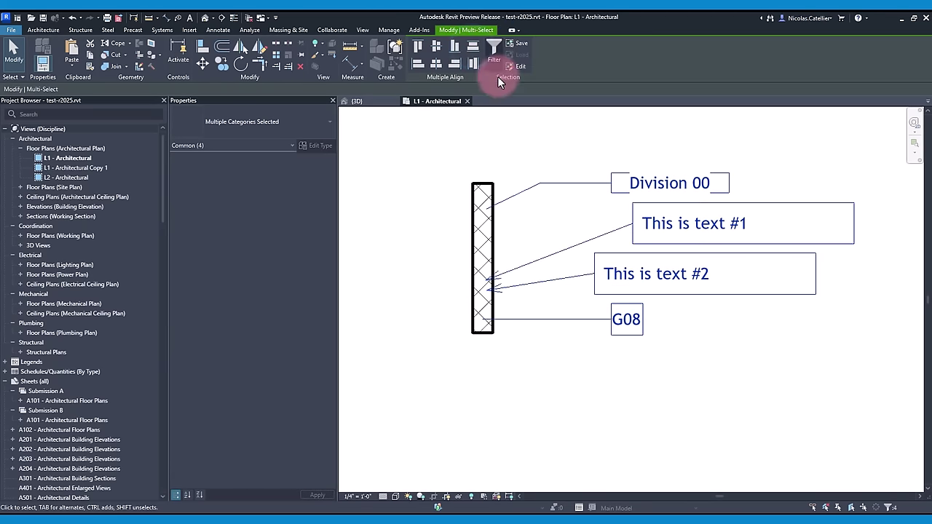
left_click(548, 134)
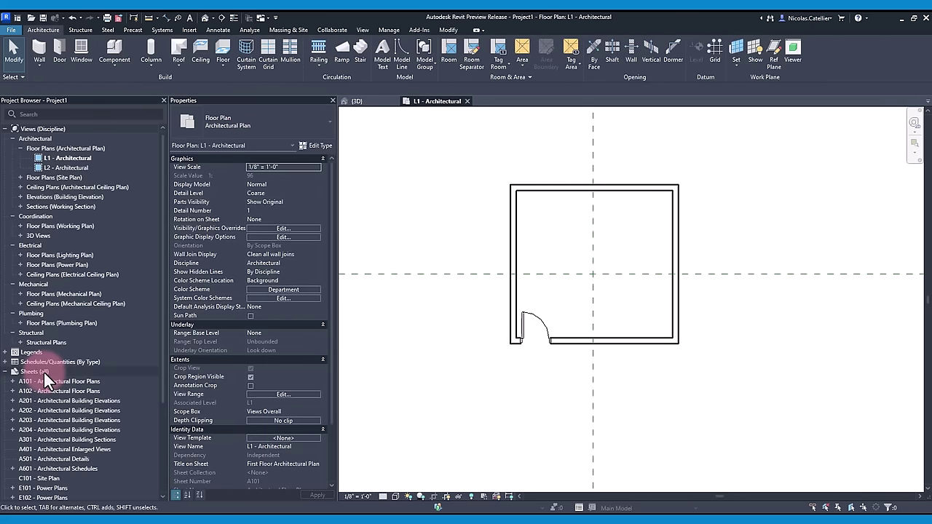
Step: Create a new sheet collection under Sheets and rename it after the first team member
right_click(44, 373)
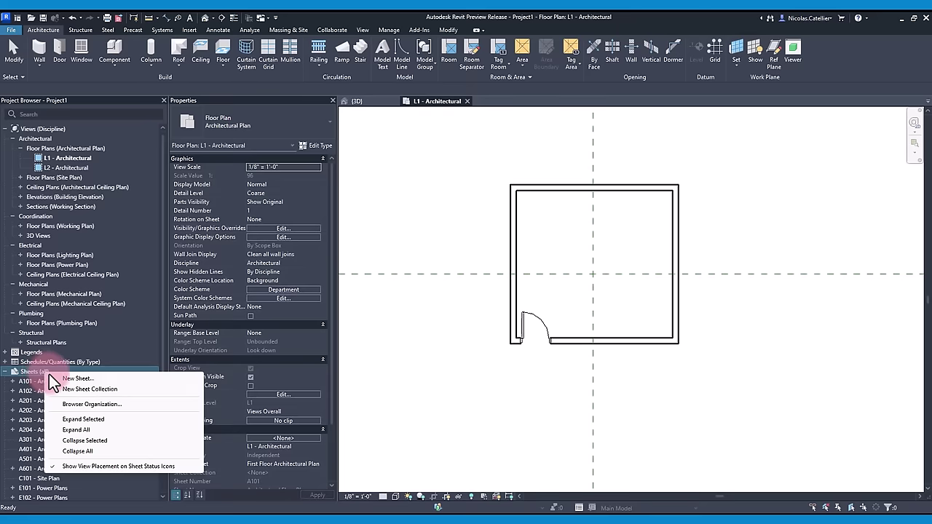
left_click(86, 391)
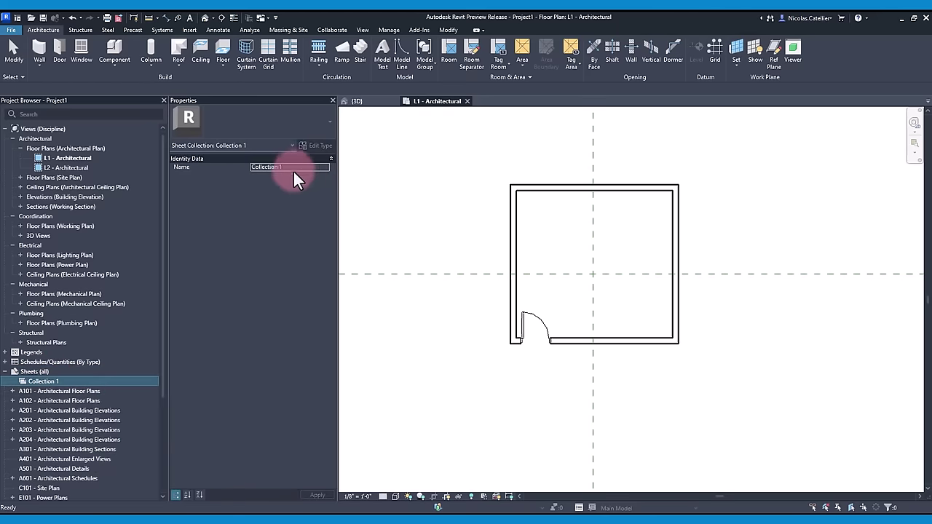
right_click(51, 380)
left_click(86, 405)
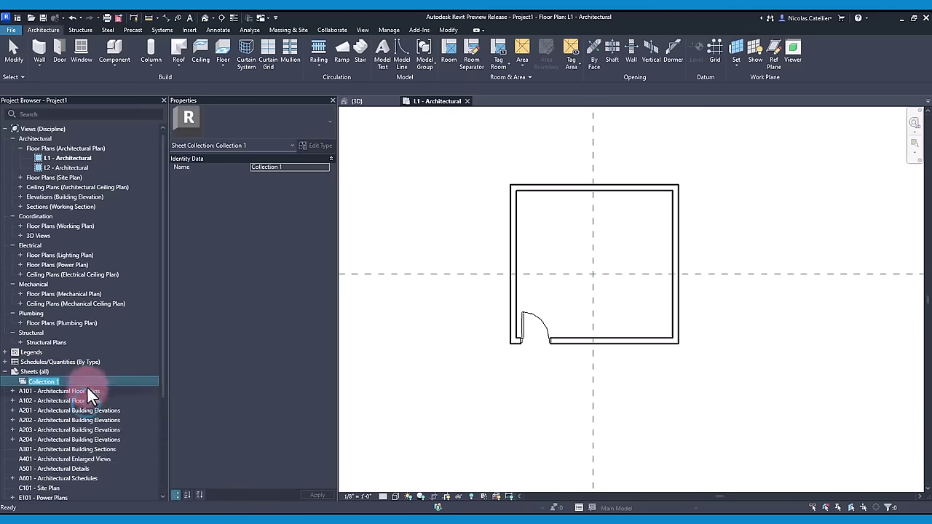
type("Bob's Collection")
key("Return")
right_click(67, 385)
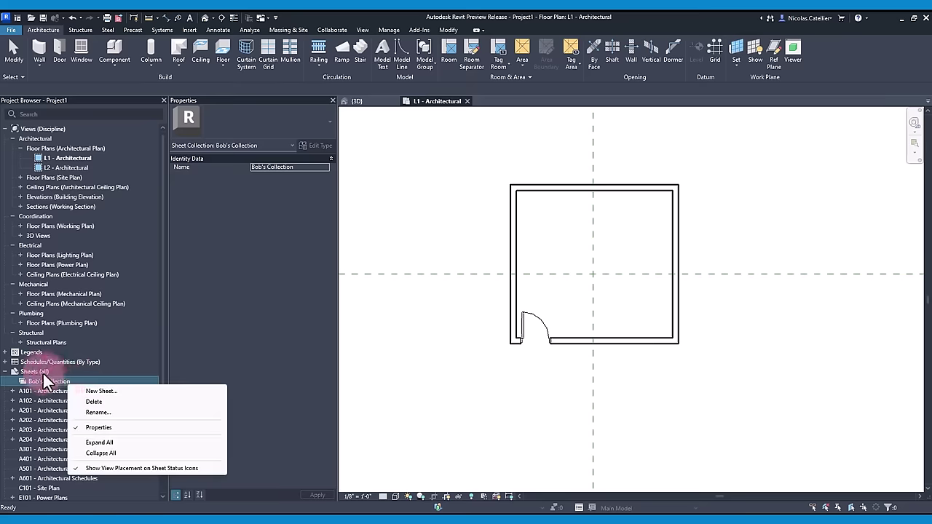
left_click(35, 371)
Step: Add a second sheet collection and name it after the second team member via its Name property
right_click(35, 371)
left_click(75, 386)
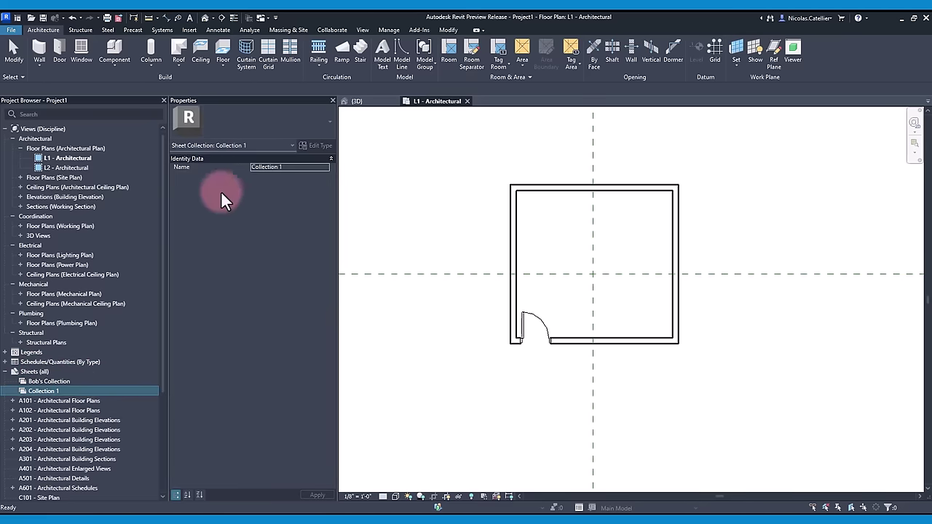
left_click(297, 167)
type("Nancy's Collection")
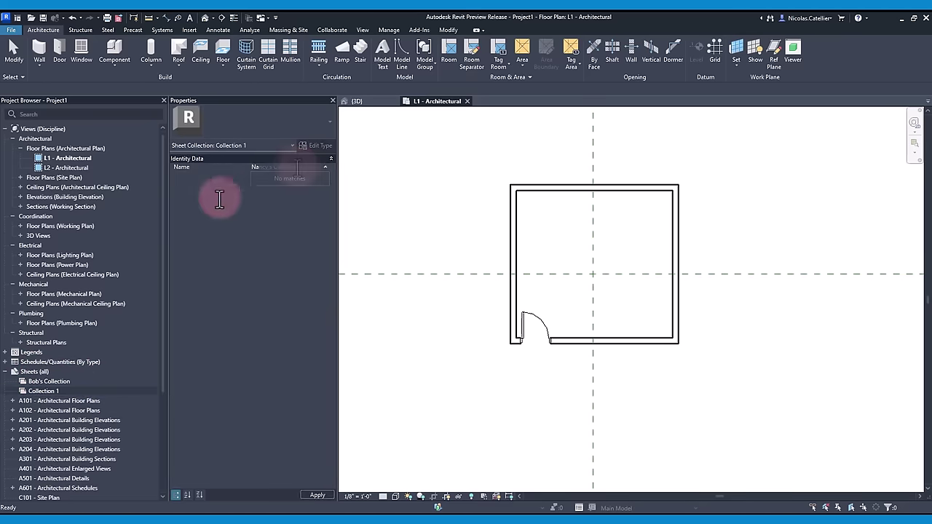
left_click(86, 401)
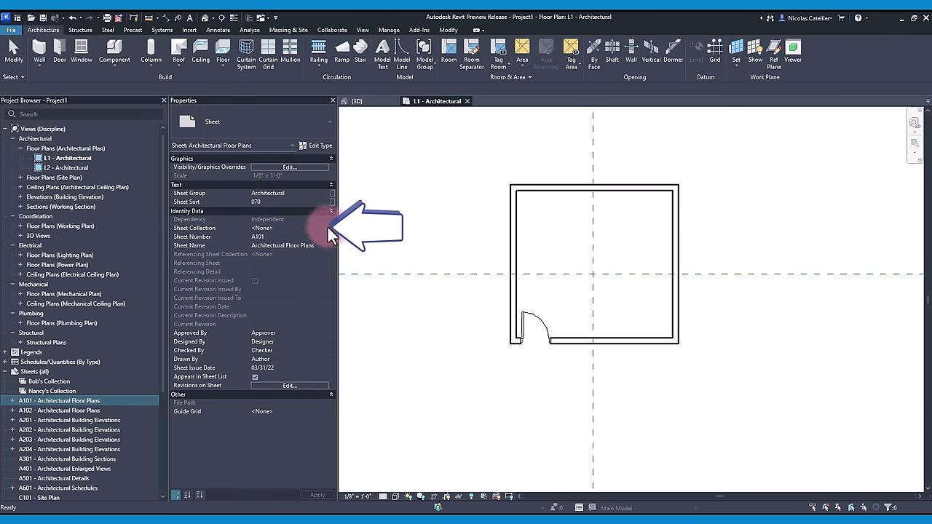
Step: Assign sheets A101 and A102 to the first sheet collection
left_click(306, 228)
left_click(290, 245)
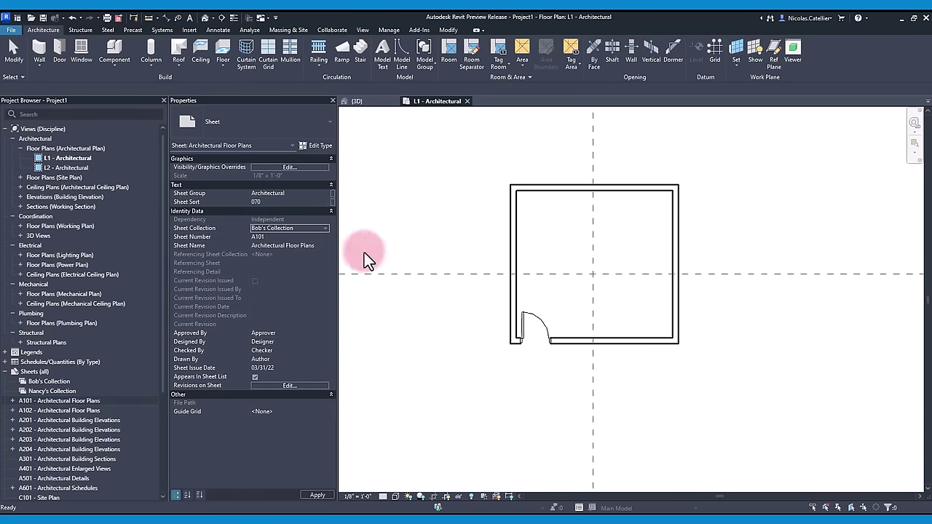
left_click(98, 410)
left_click(318, 229)
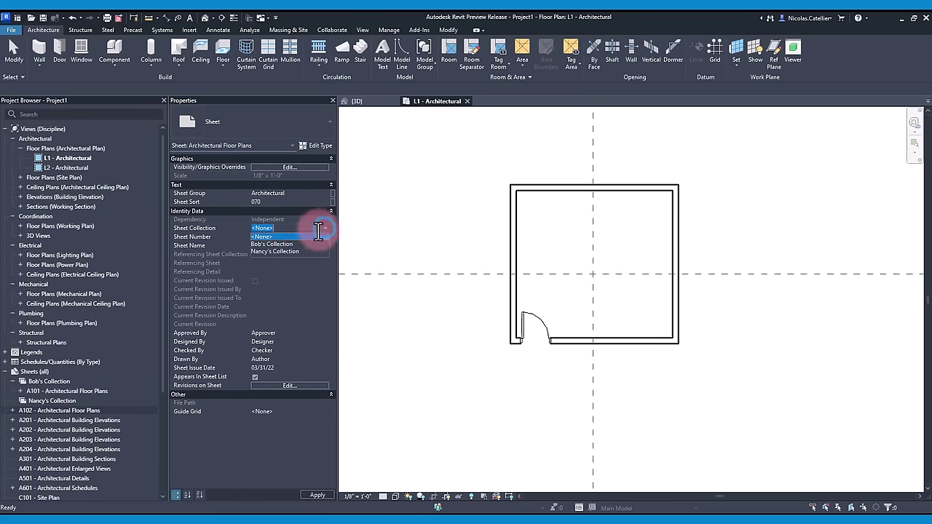
left_click(262, 244)
Step: Make an empty duplicate of sheet A101 and move it to the second collection
left_click(65, 392)
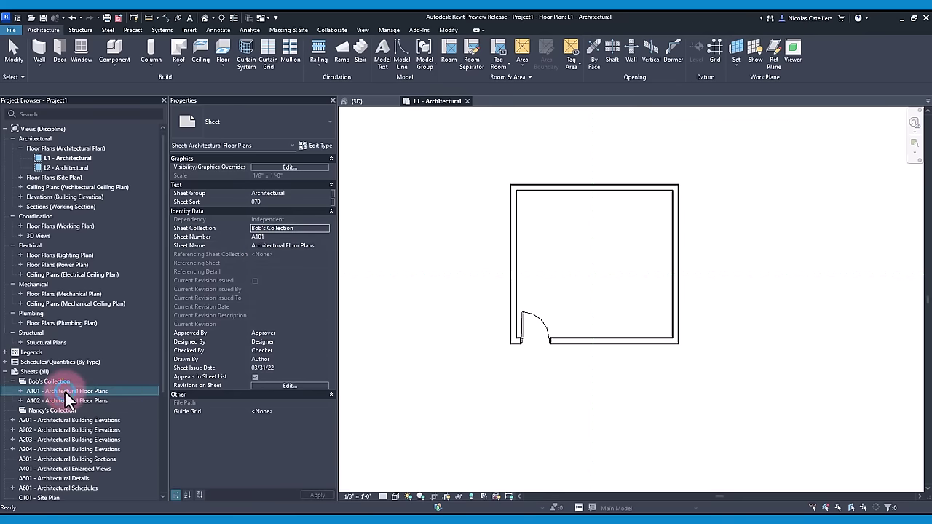
right_click(64, 392)
mouse_move(135, 249)
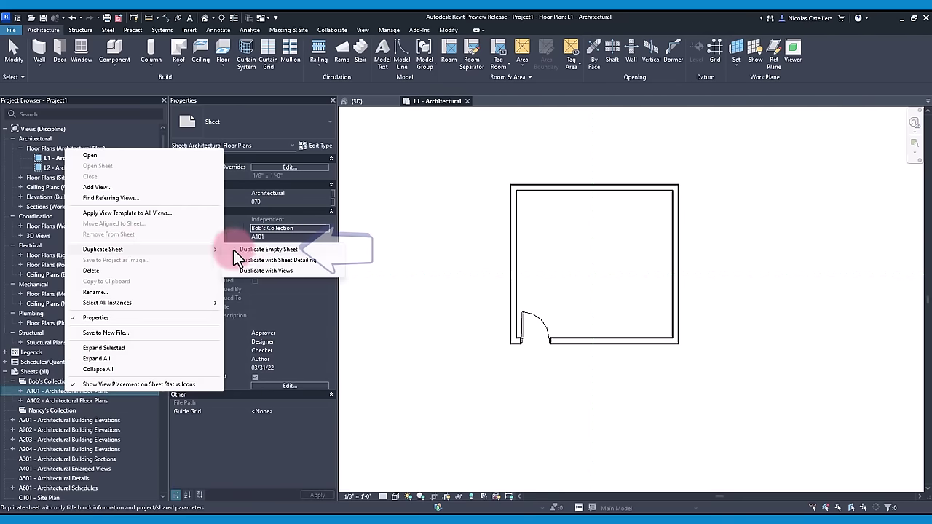
left_click(251, 250)
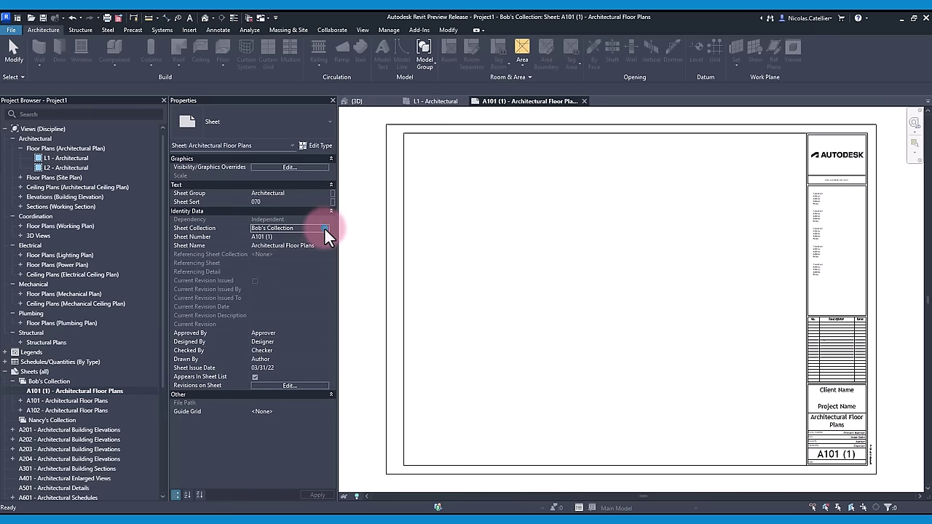
left_click(324, 228)
left_click(274, 251)
Step: Renumber the duplicate sheet from A101 (1) to A101
right_click(52, 421)
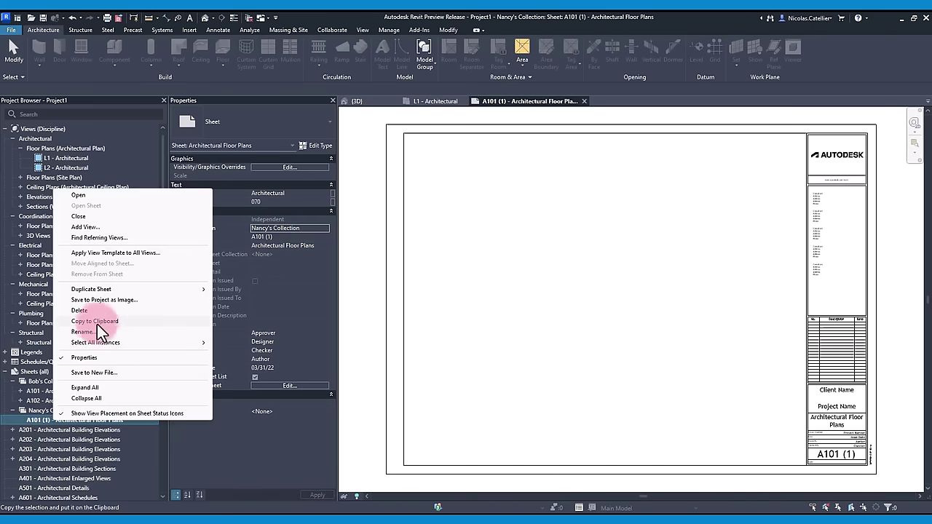
left_click(88, 332)
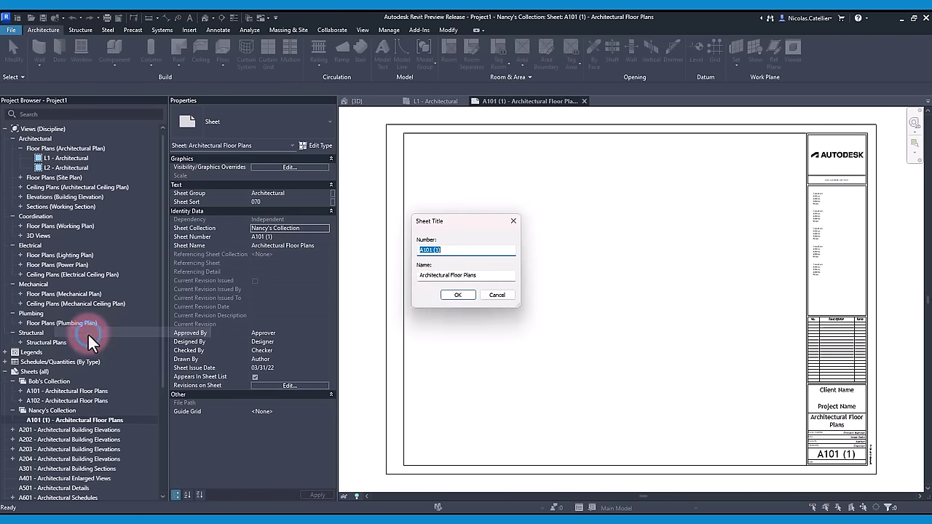
left_click(466, 252)
key("BackSpace")
key("BackSpace")
key("BackSpace")
key("BackSpace")
left_click(458, 294)
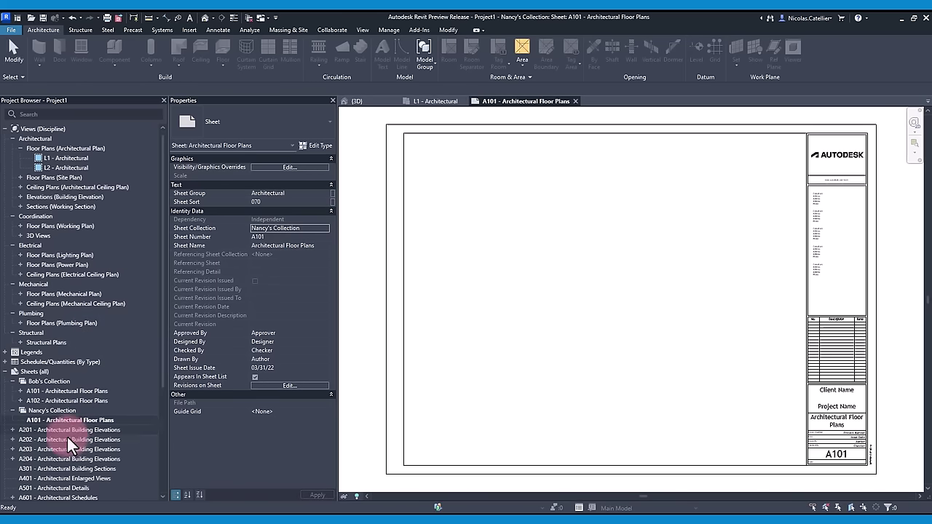
left_click(44, 438)
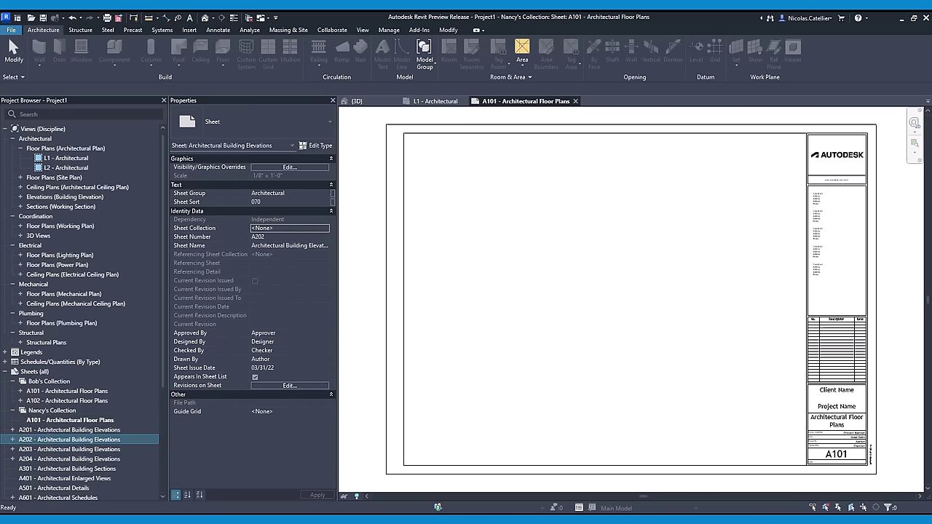
left_click(361, 30)
left_click(557, 55)
Step: Create a Sheet List schedule with Sheet Collection, Sheet Name and Sheet Number, widening columns
left_click(575, 140)
left_click(530, 188)
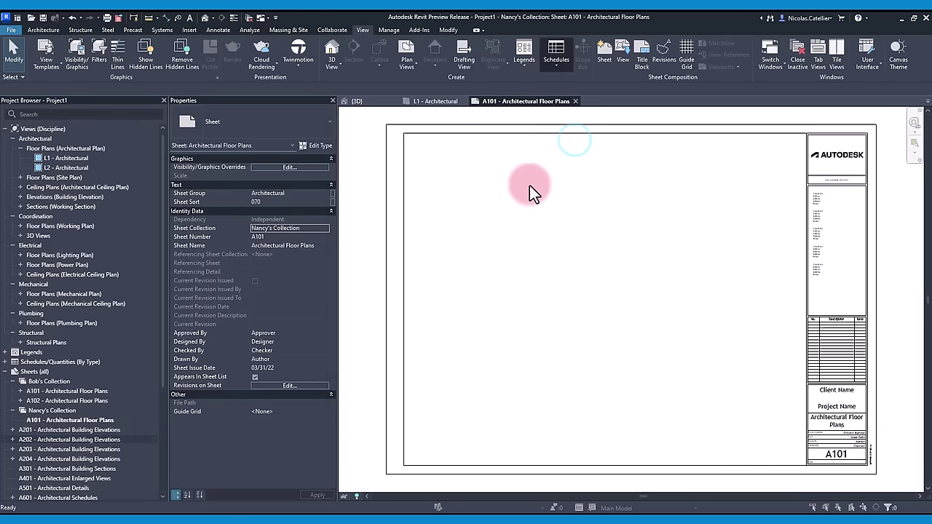
scroll(125, 262, "down", 4)
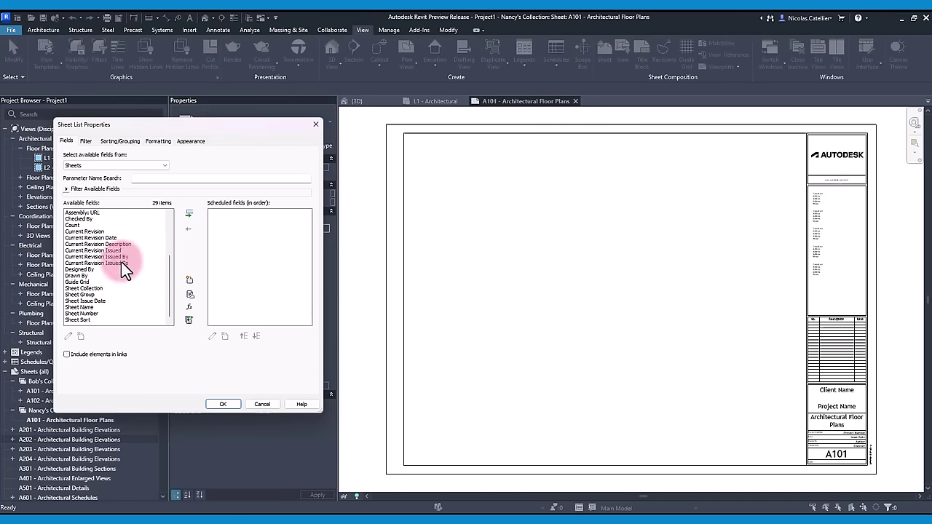
left_click(100, 288)
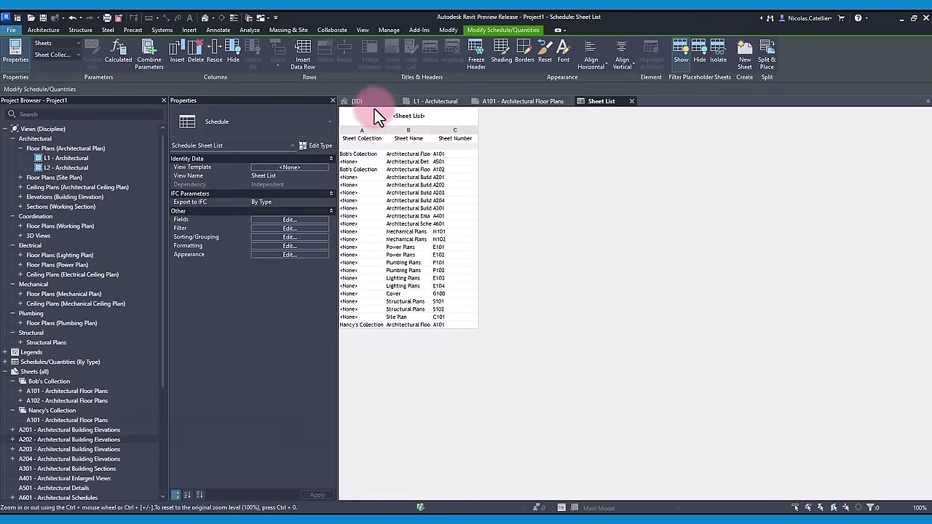
left_click_drag(386, 139, 402, 143)
scroll(603, 156, "up", 2, "ctrl")
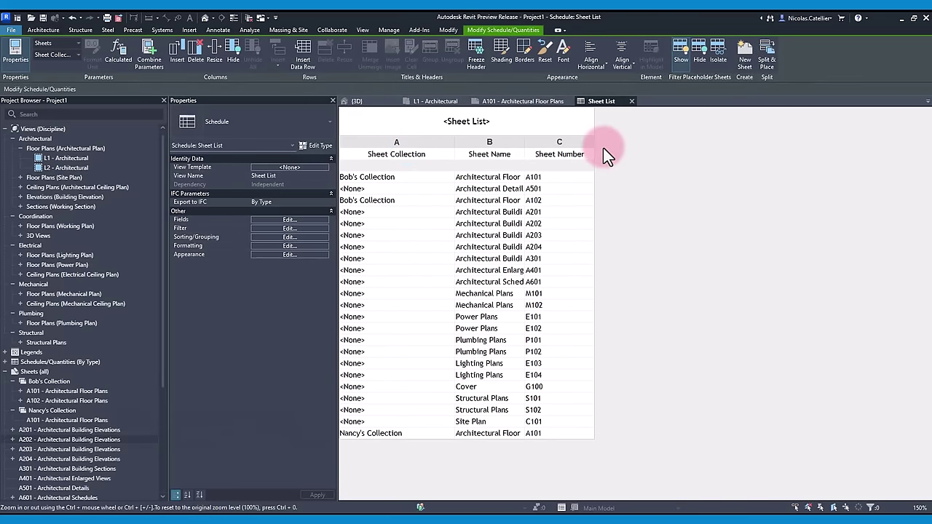
left_click_drag(593, 142, 652, 142)
Step: Filter the sheet list to Sheet Collection equals the first collection
left_click(300, 219)
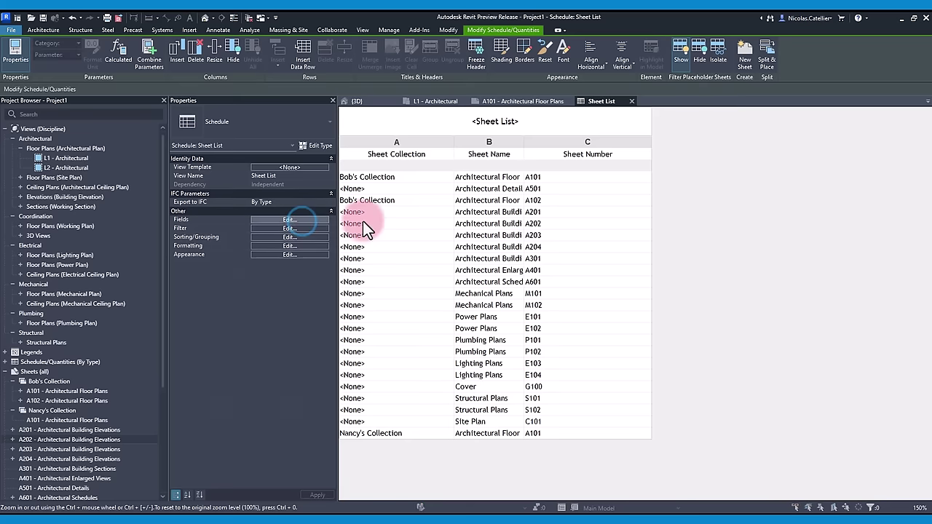
left_click_drag(115, 126, 434, 122)
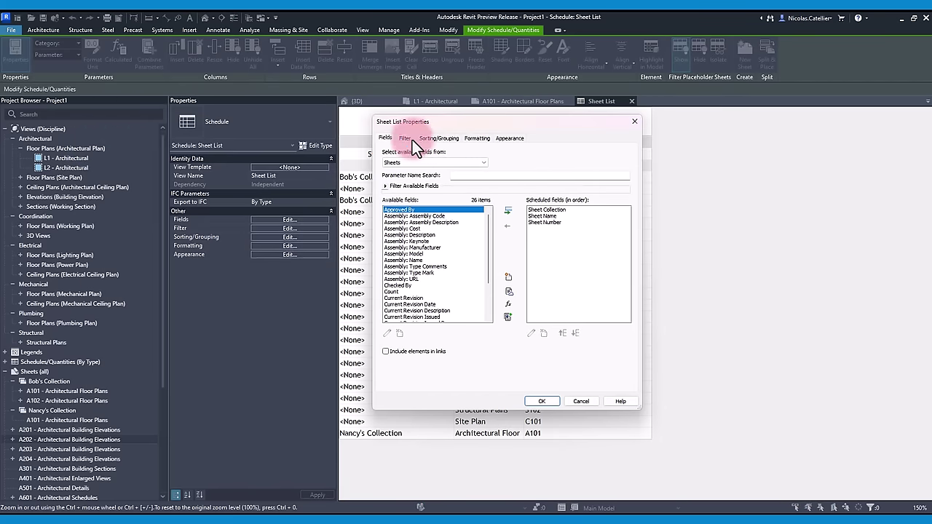
left_click(406, 138)
left_click(457, 154)
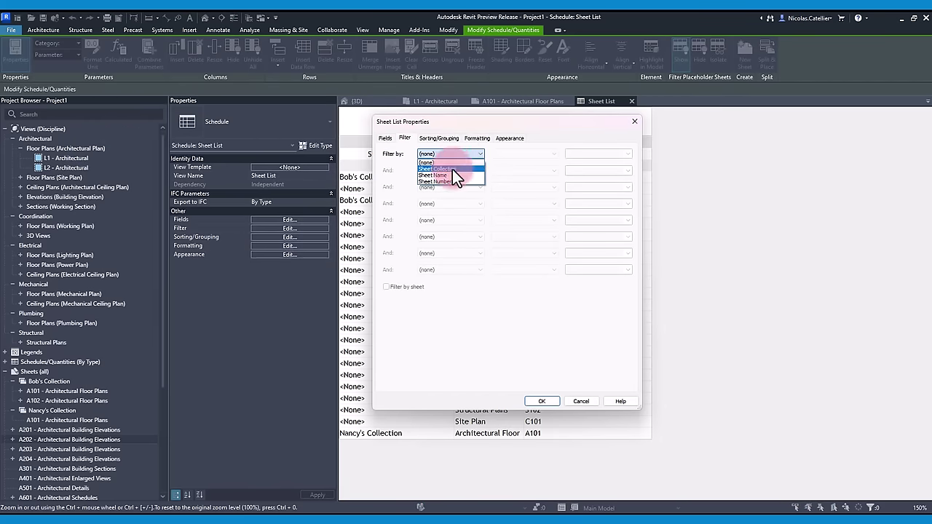
left_click(453, 169)
left_click(628, 154)
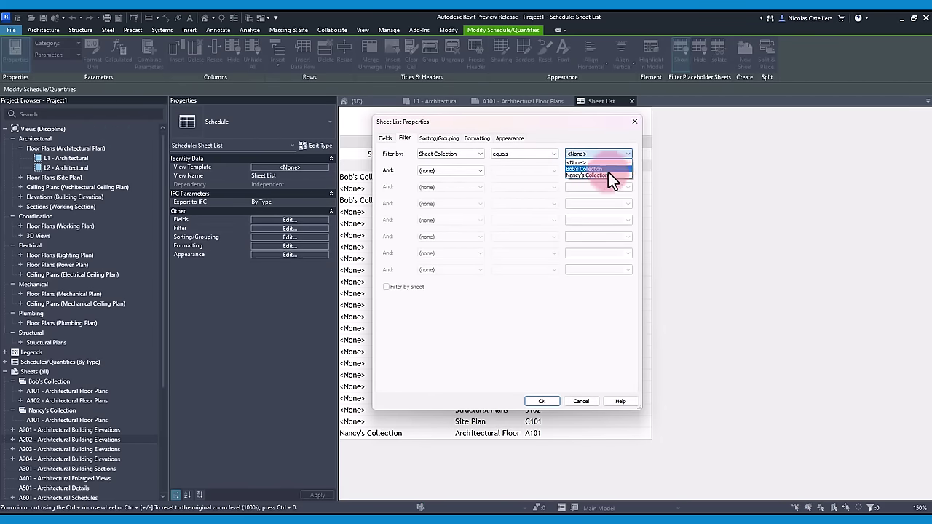
left_click(608, 170)
left_click(542, 402)
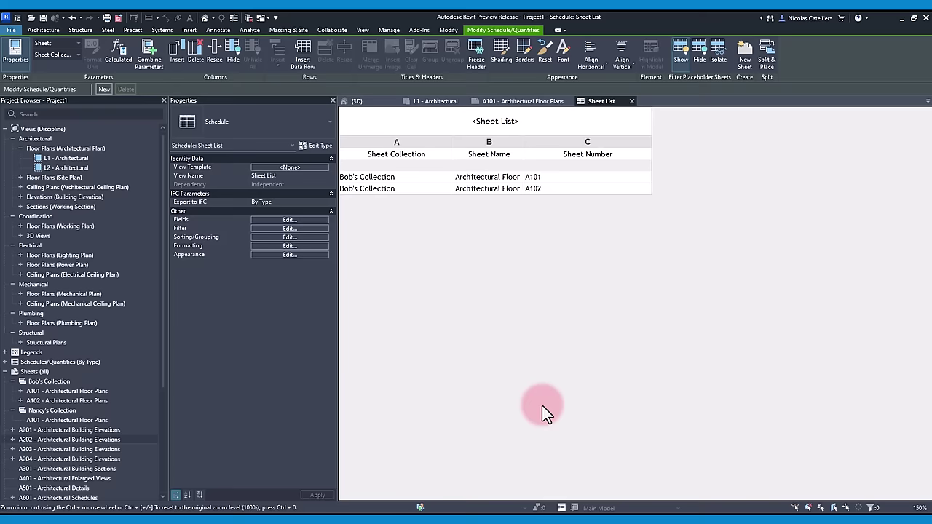
left_click(457, 164)
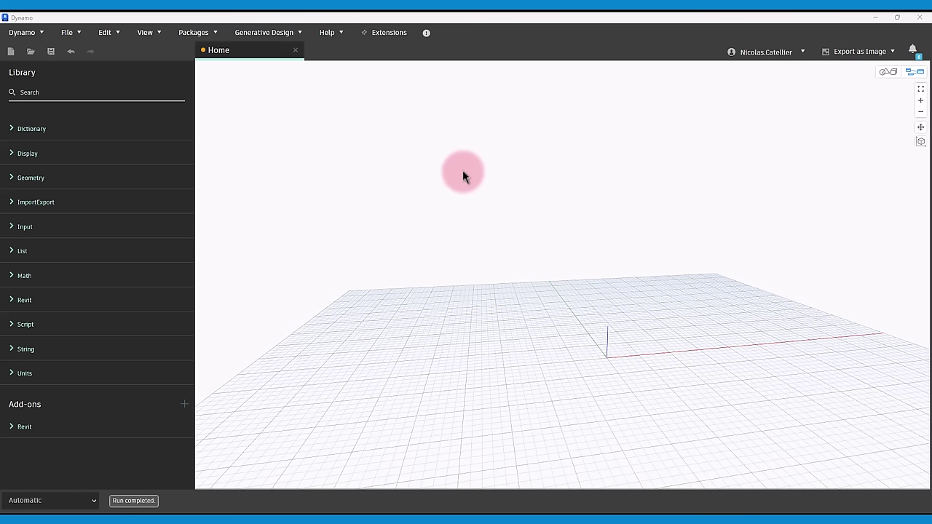
Step: Search the Dynamo canvas for the misspelled 'cofe block' and get Code Block as top result
right_click(462, 169)
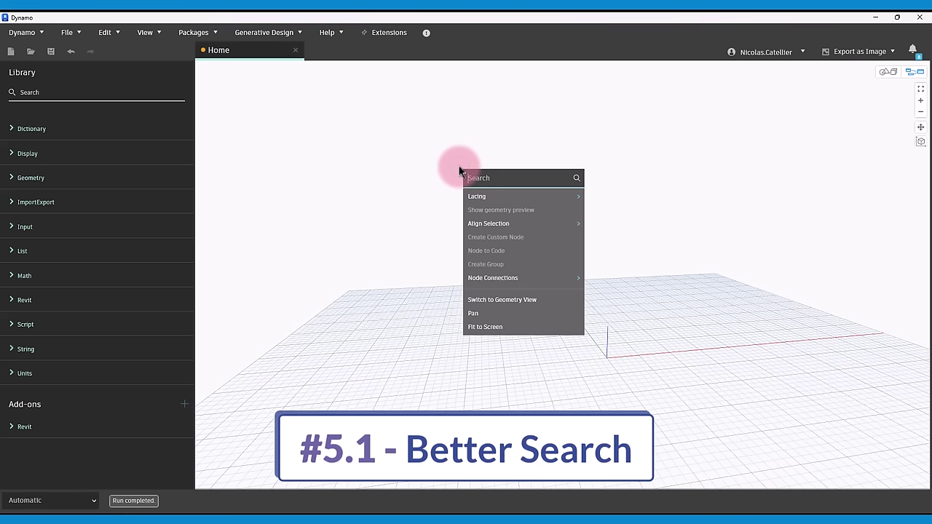
type("co")
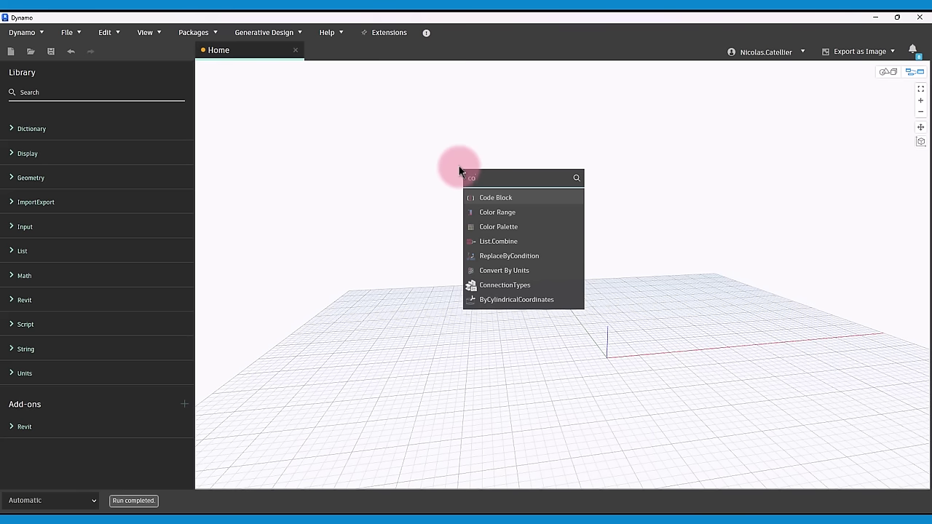
type("fe block")
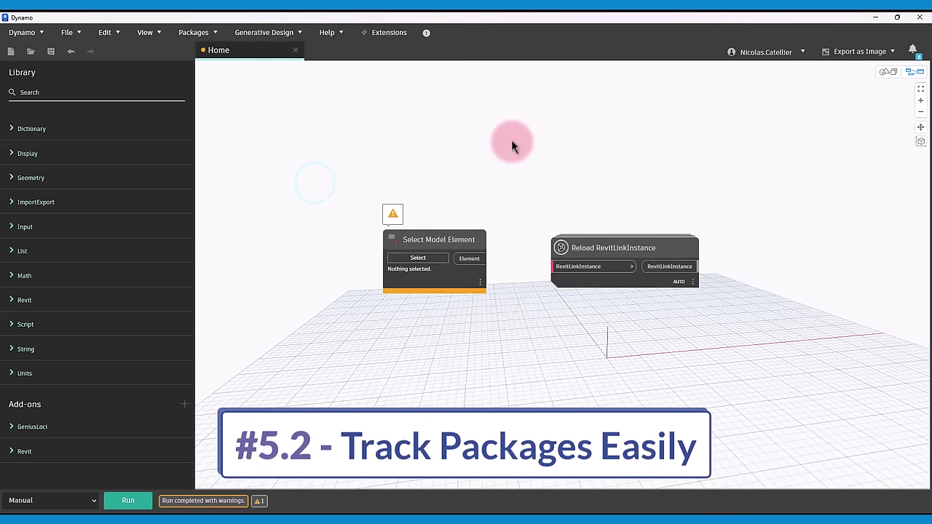
scroll(511, 139, "down", 3)
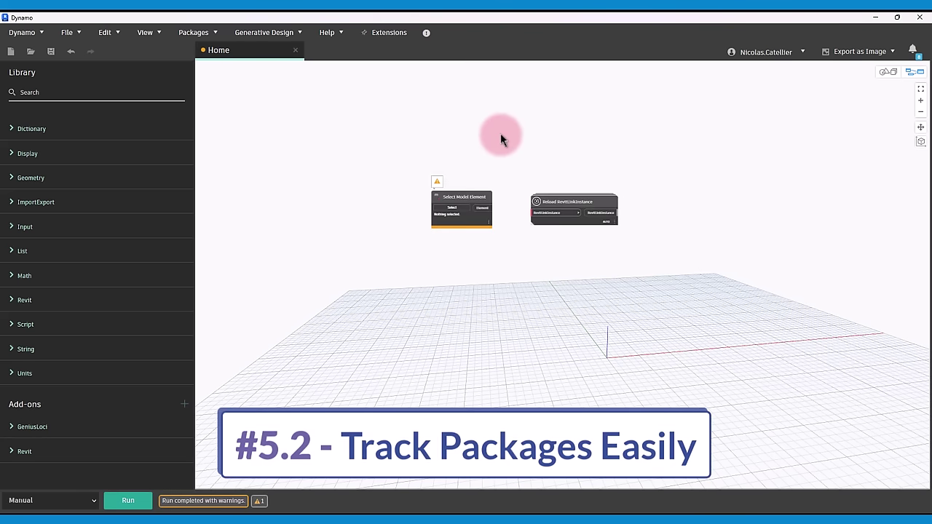
scroll(508, 142, "up", 2)
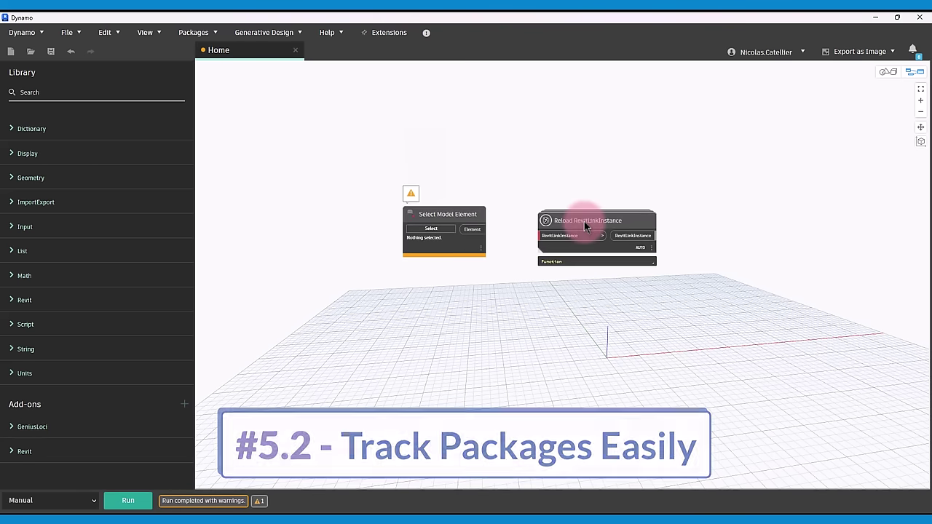
mouse_move(585, 225)
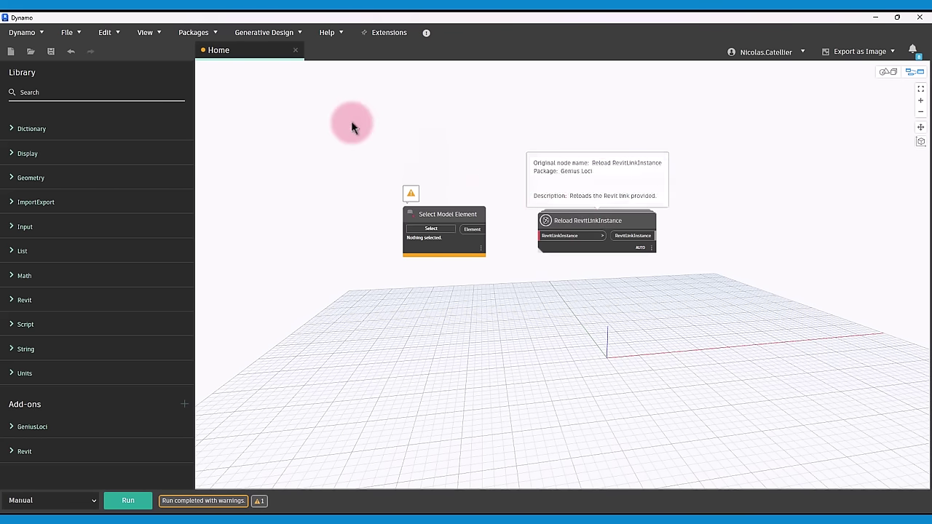
left_click(315, 122)
scroll(315, 121, "down", 5)
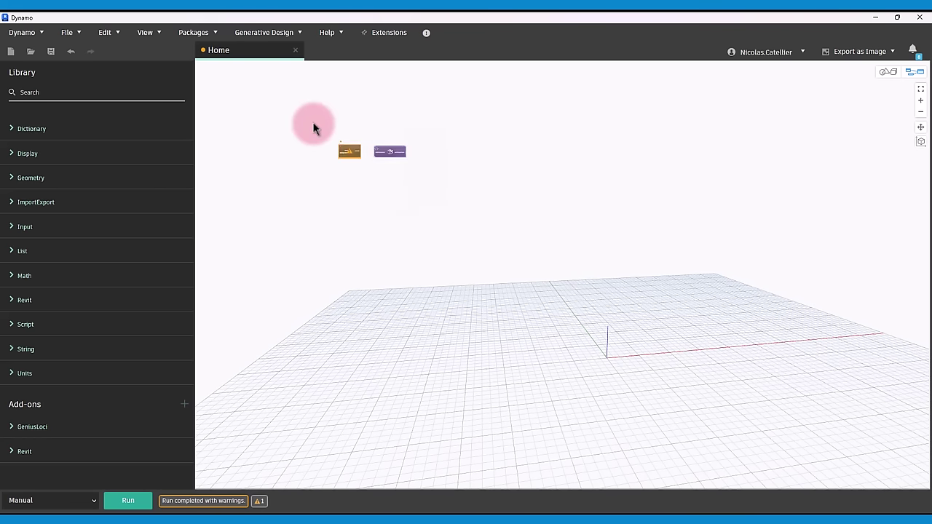
scroll(280, 120, "up", 2)
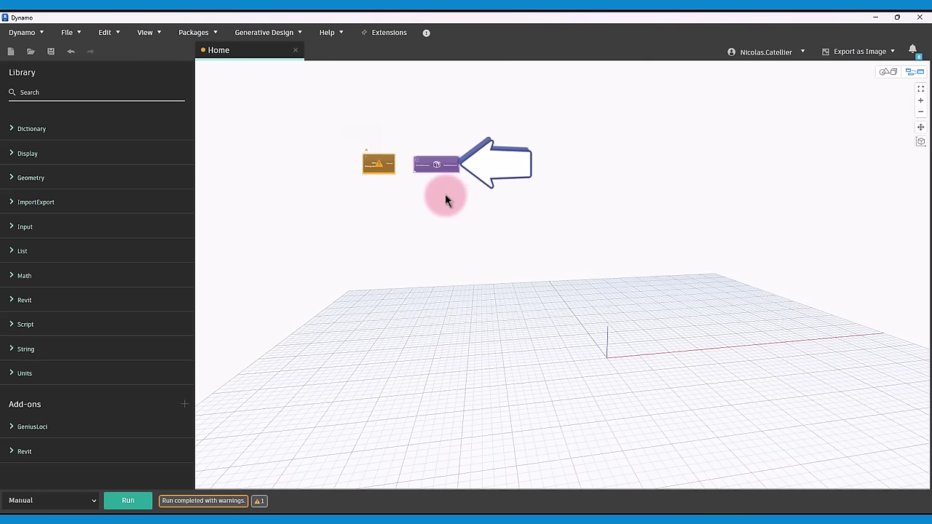
scroll(444, 198, "up", 1)
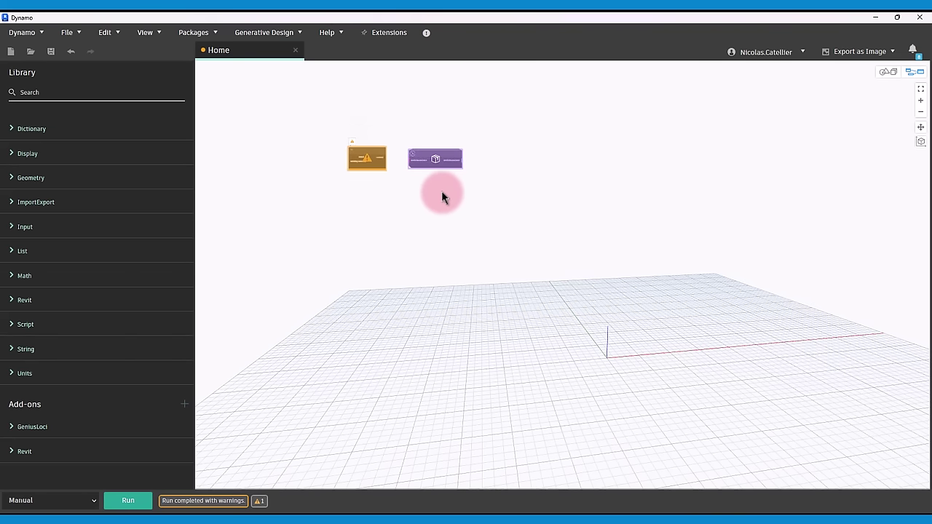
scroll(441, 191, "up", 3)
Step: Add a Python Script node via the 'python' canvas search and dock its code editor beside the graph
right_click(659, 199)
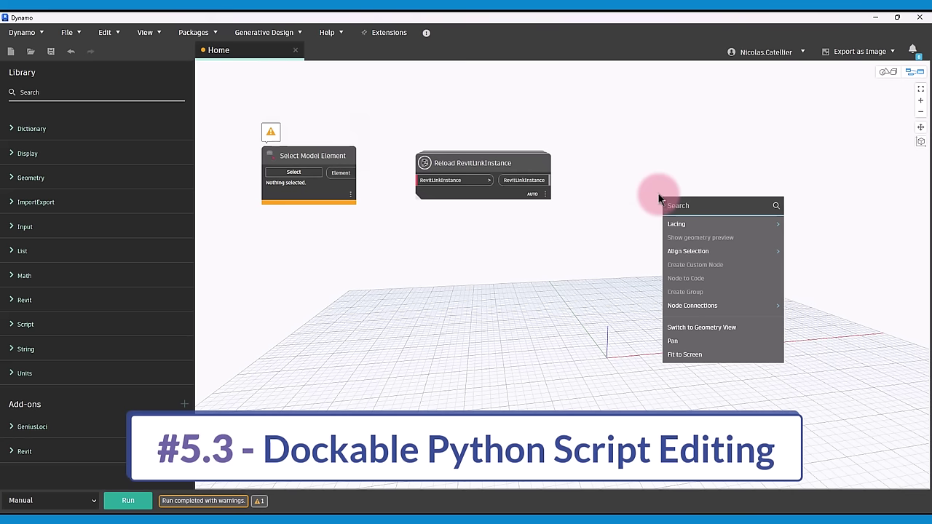
type("python")
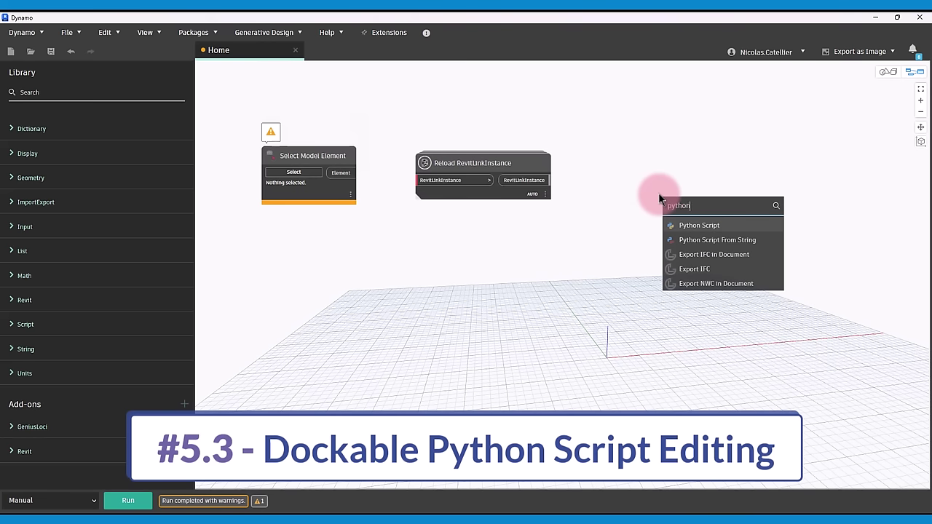
left_click(685, 225)
left_click_drag(701, 234, 641, 171)
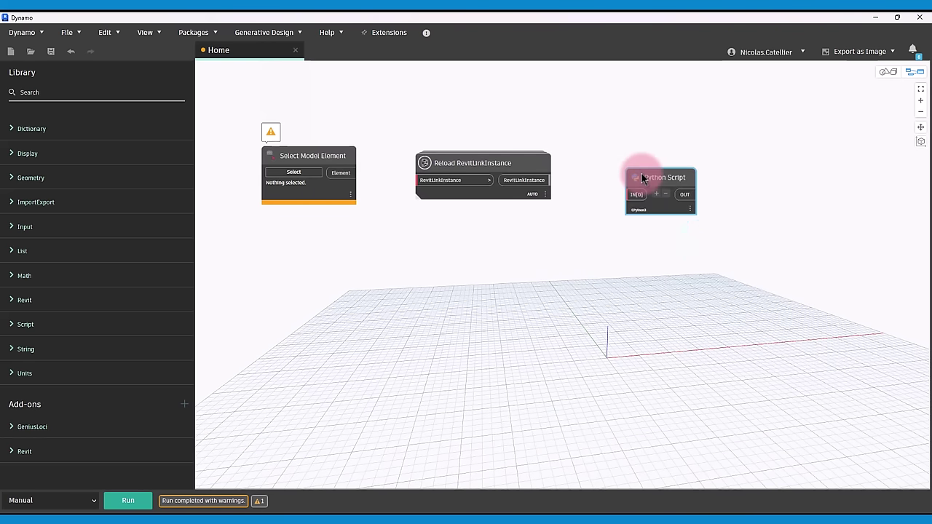
right_click(664, 212)
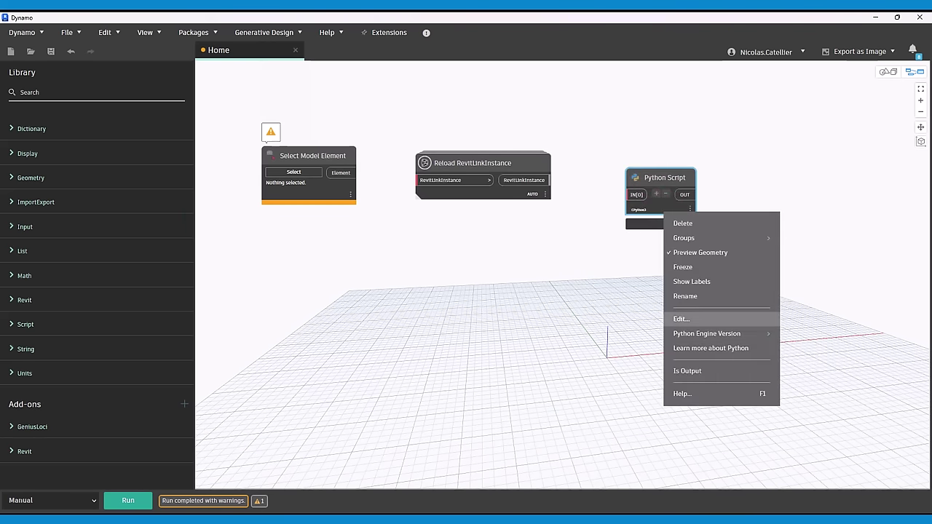
left_click(683, 319)
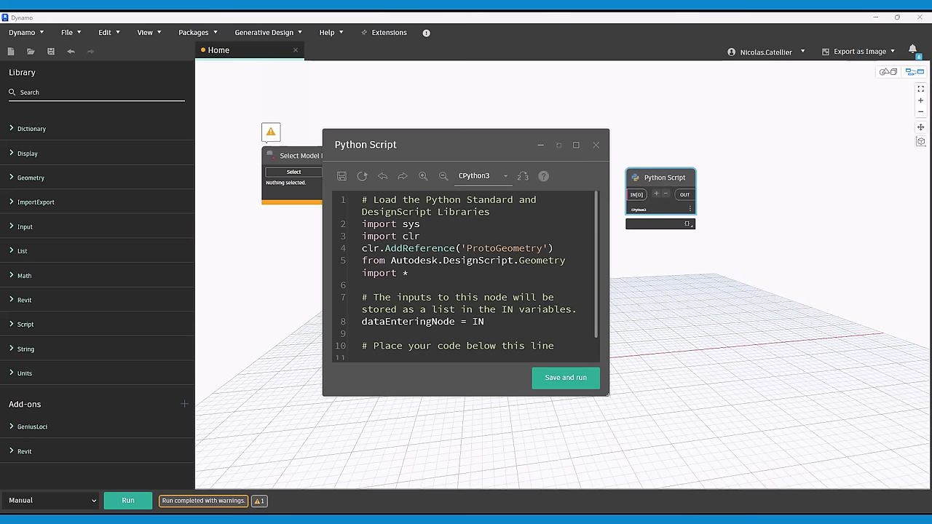
left_click(559, 149)
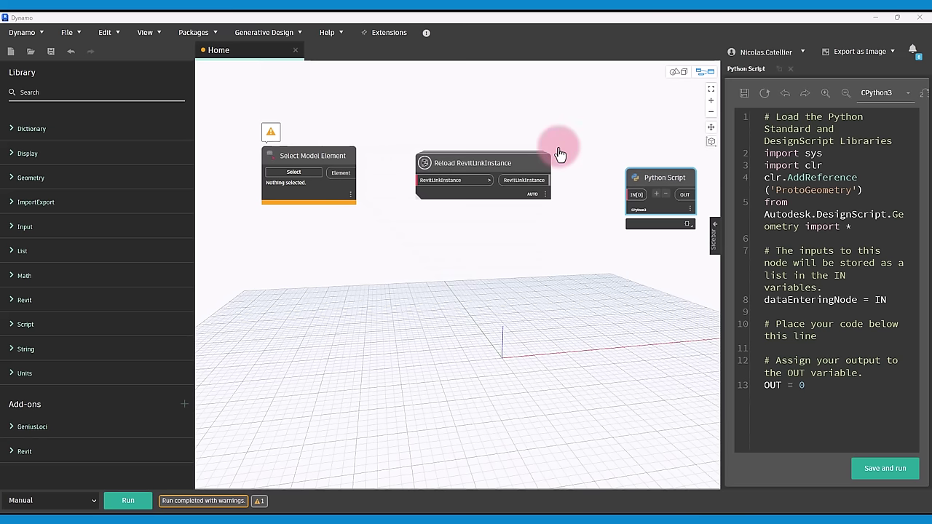
scroll(812, 266, "down", 4, "ctrl")
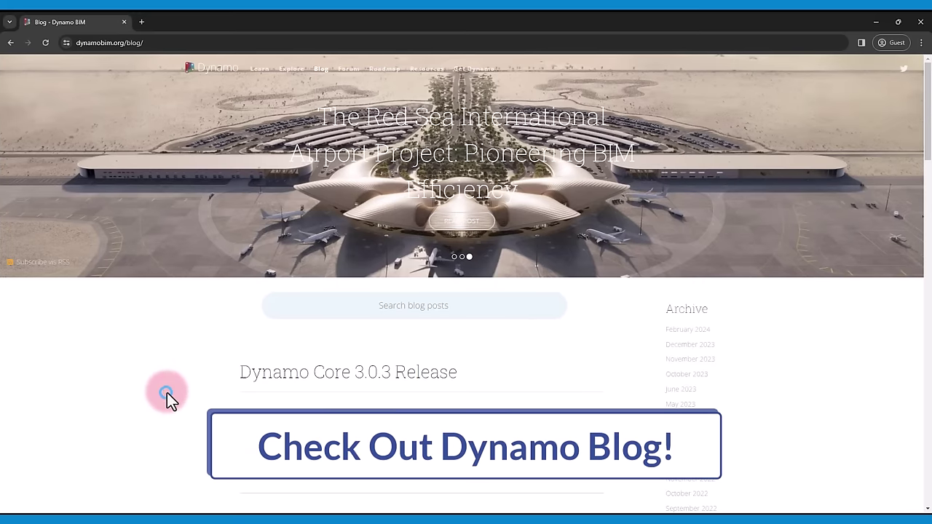
Step: Open the Dynamo Core 3.0.3 Release post and scroll down toward package management
scroll(167, 391, "down", 5)
scroll(164, 383, "up", 3)
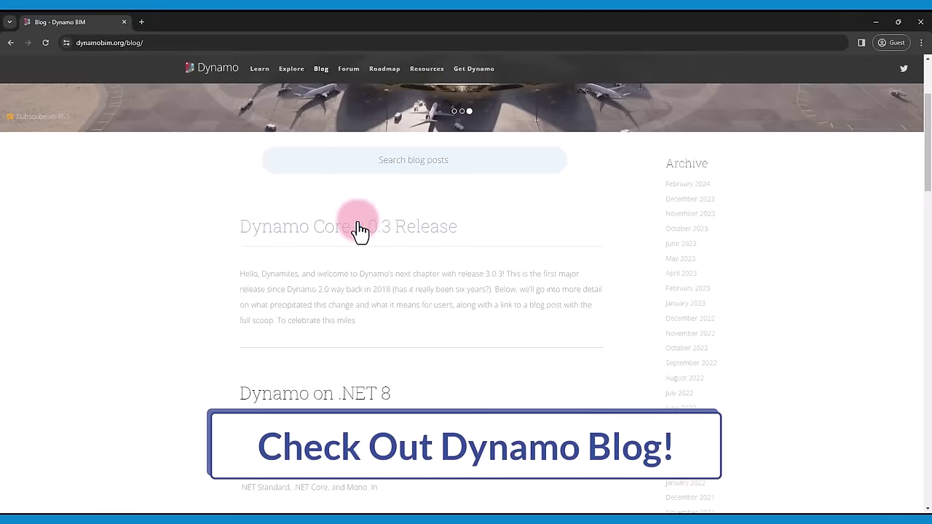
left_click(321, 236)
scroll(212, 329, "down", 15)
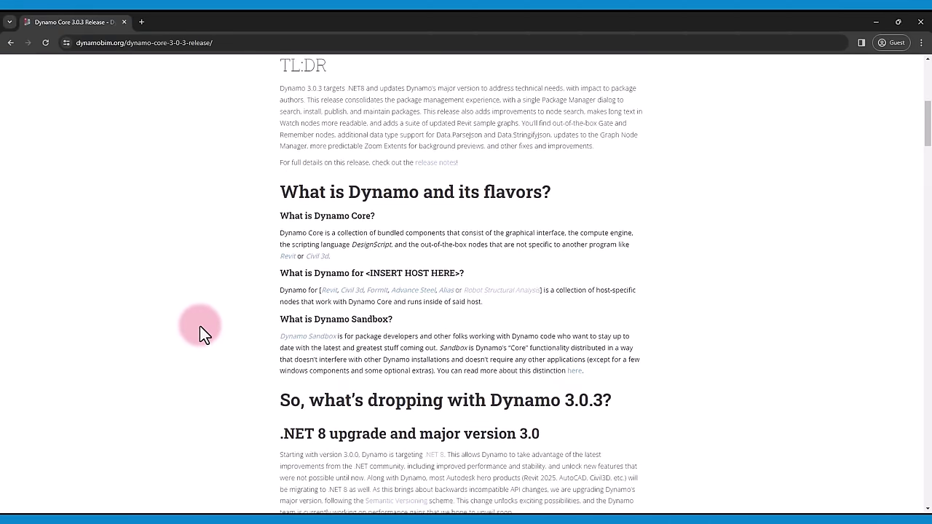
scroll(200, 321, "down", 3)
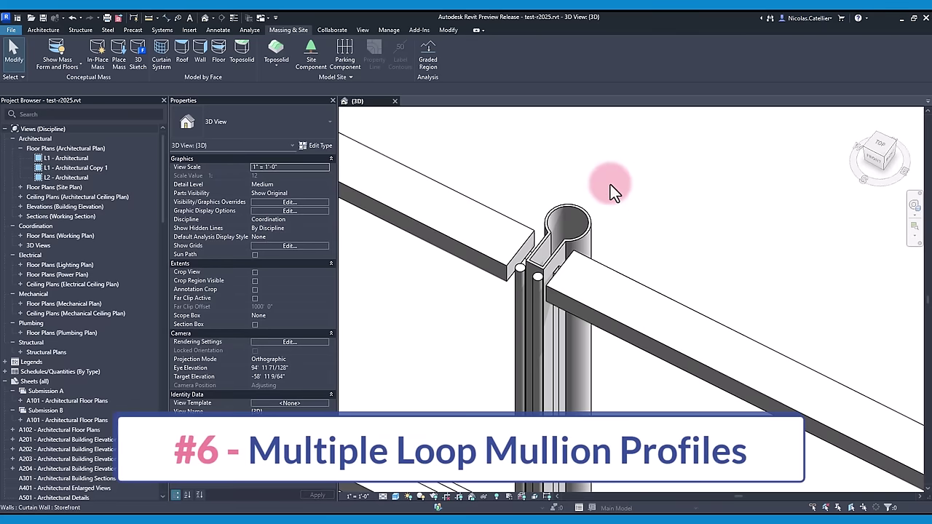
Step: Select the circular mullion and orbit the 3D view to inspect it
scroll(534, 191, "up", 5)
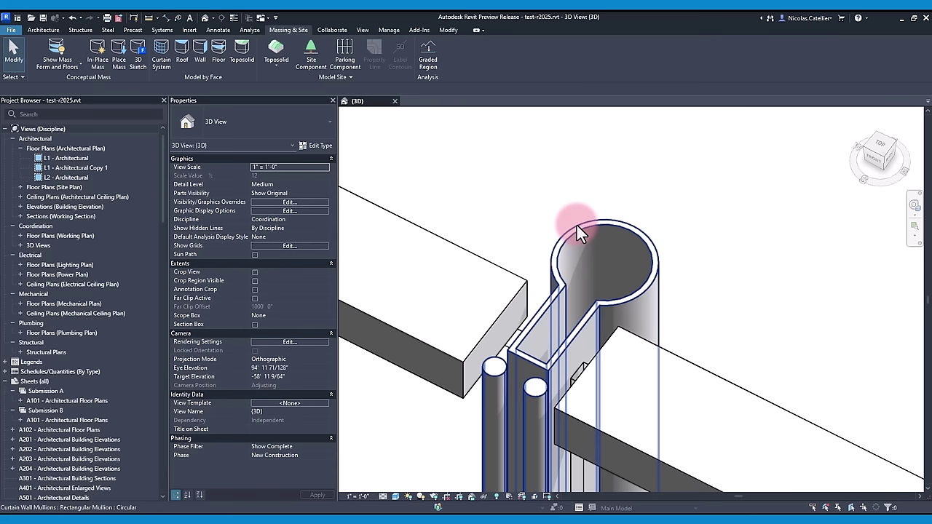
left_click(576, 227)
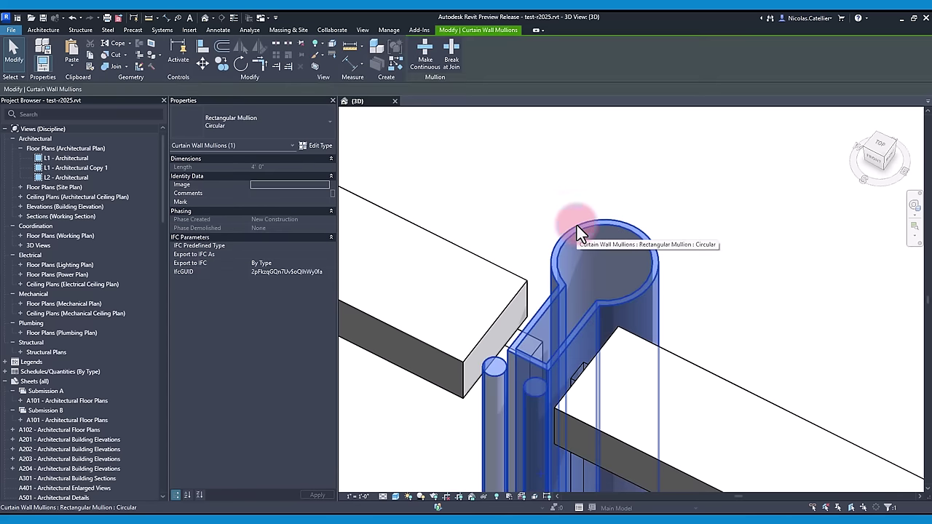
middle_click_drag(577, 227, 776, 188, "shift")
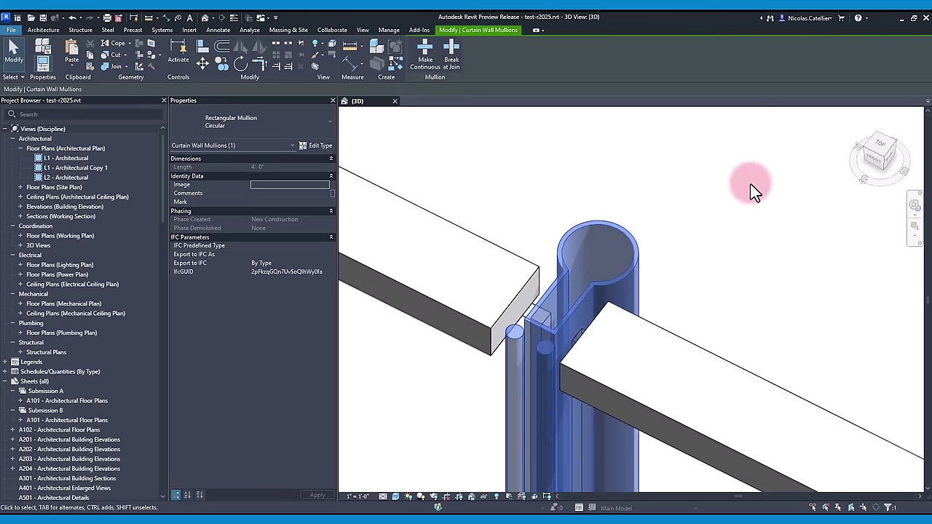
left_click(750, 183)
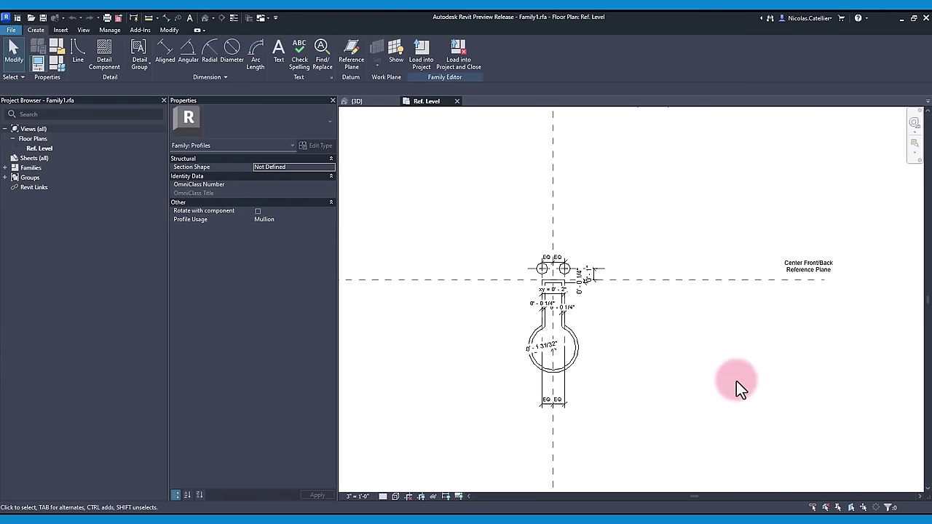
Step: Zoom and pan the view, then select the brick wall on the right
scroll(660, 385, "up", 5)
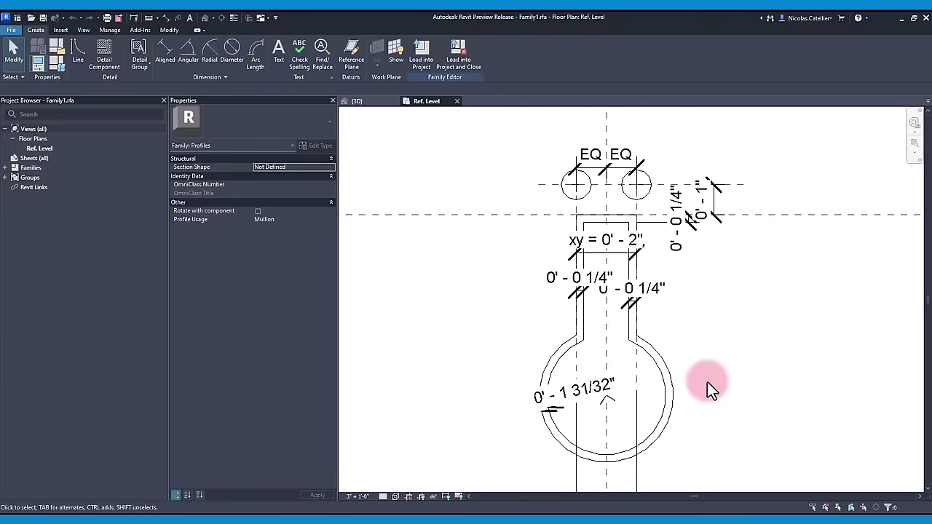
scroll(658, 376, "down", 2)
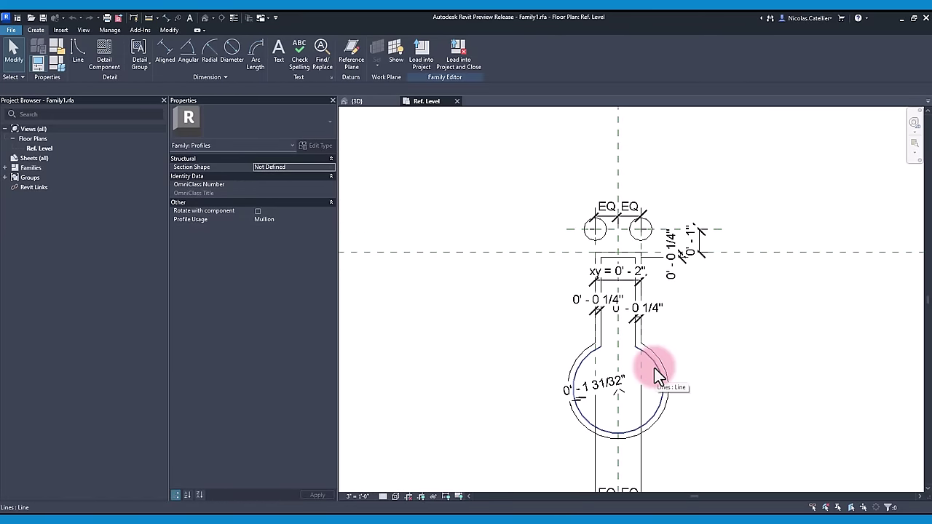
middle_click_drag(672, 374, 750, 327)
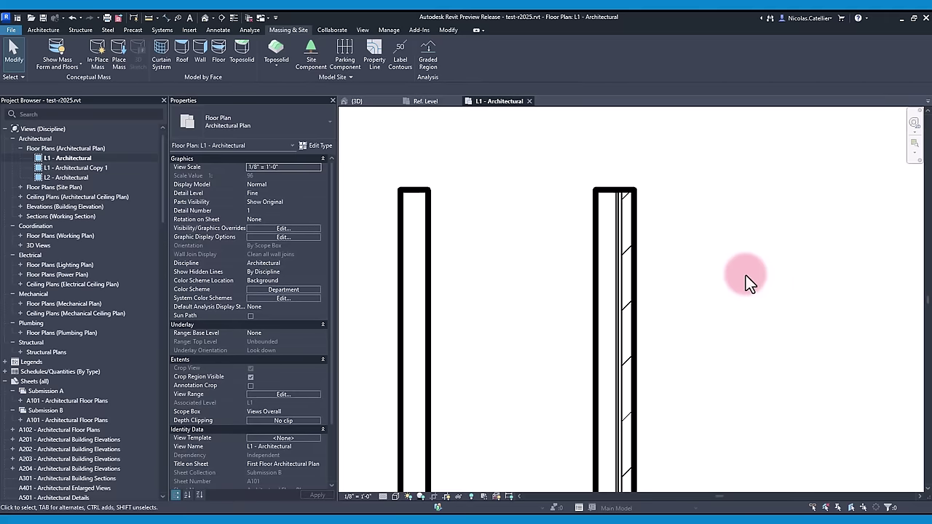
left_click(622, 252)
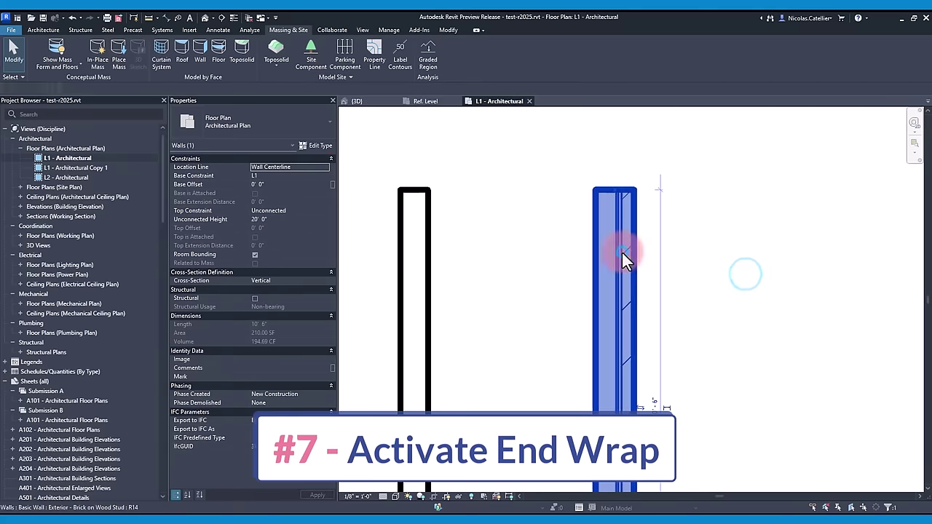
Step: In the wall's type properties, set Wrapping at Inserts and Wrapping at Ends to Exterior
left_click(321, 147)
left_click(402, 208)
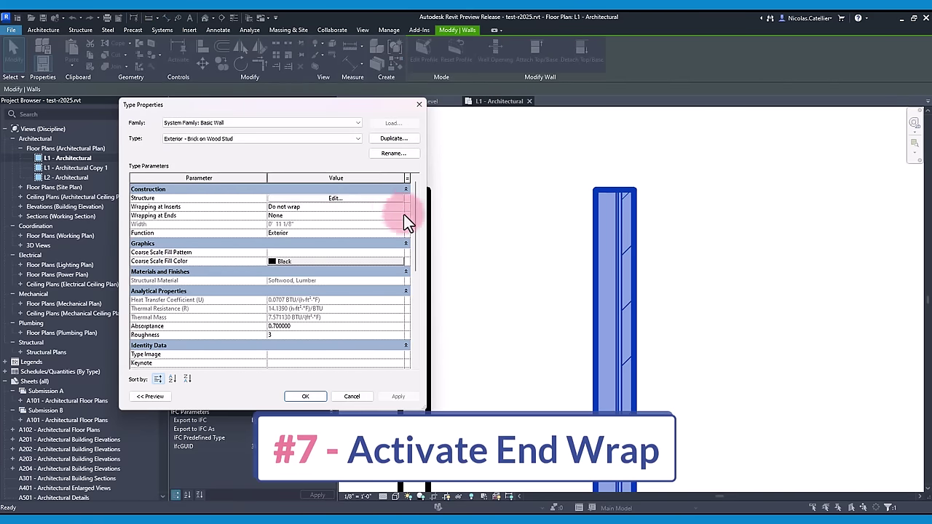
left_click(400, 208)
left_click(341, 219)
left_click(401, 215)
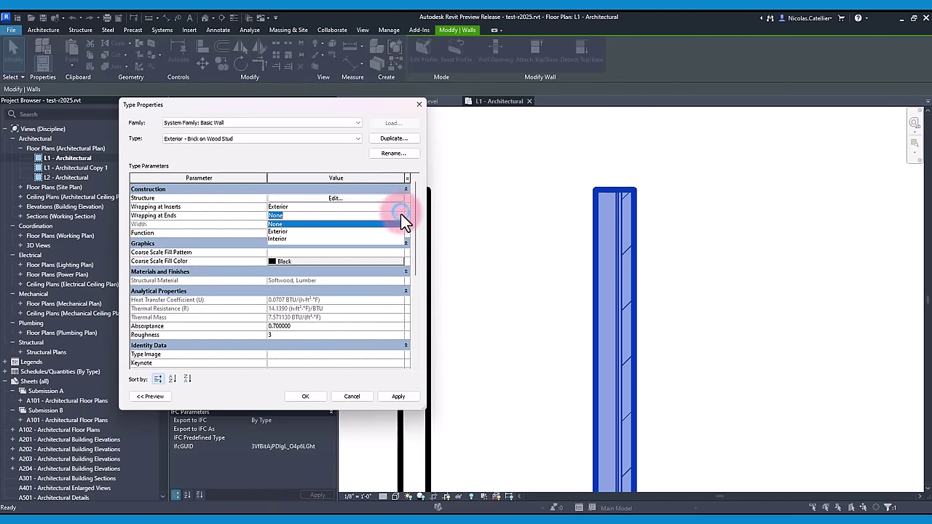
left_click(327, 233)
left_click(305, 396)
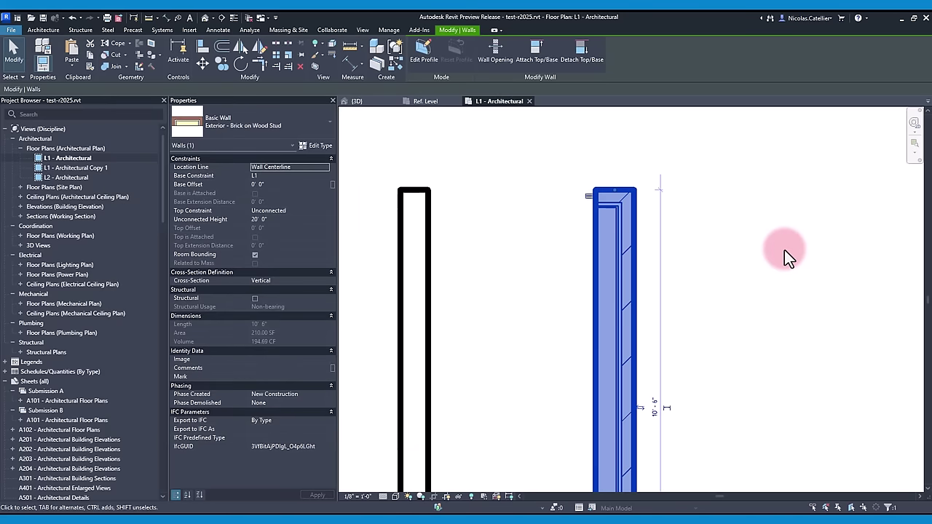
Step: Toggle the end-wrap control at the wall's top end
left_click(783, 249)
scroll(679, 166, "up", 2)
left_click(562, 204)
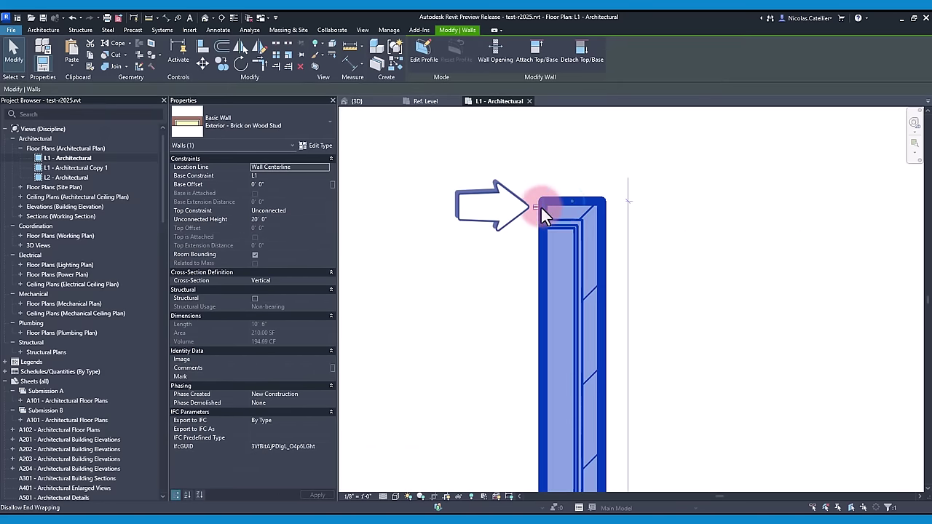
left_click(537, 208)
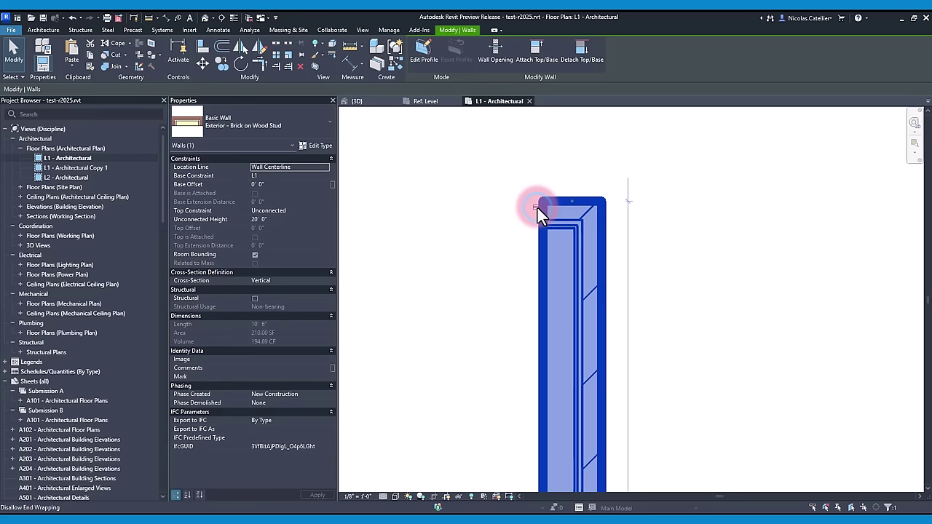
scroll(493, 145, "down", 3)
scroll(494, 144, "up", 2)
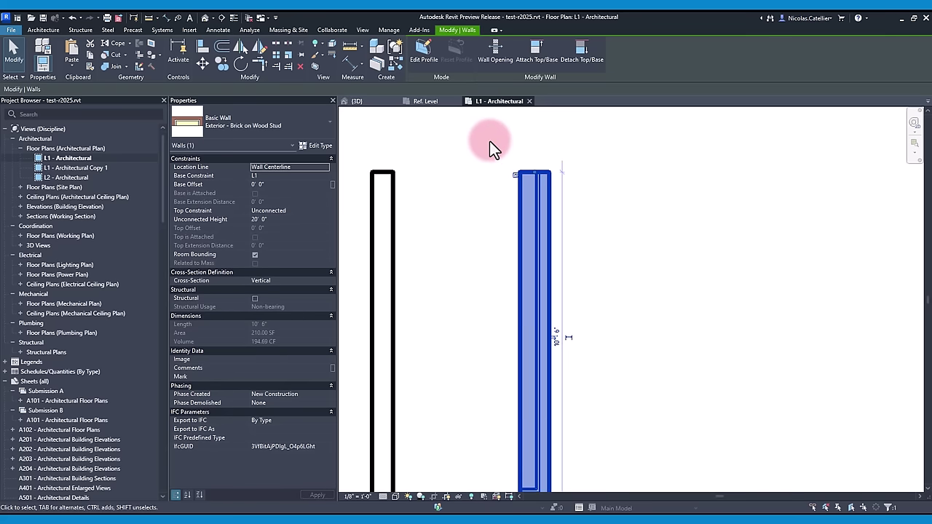
left_click(616, 275)
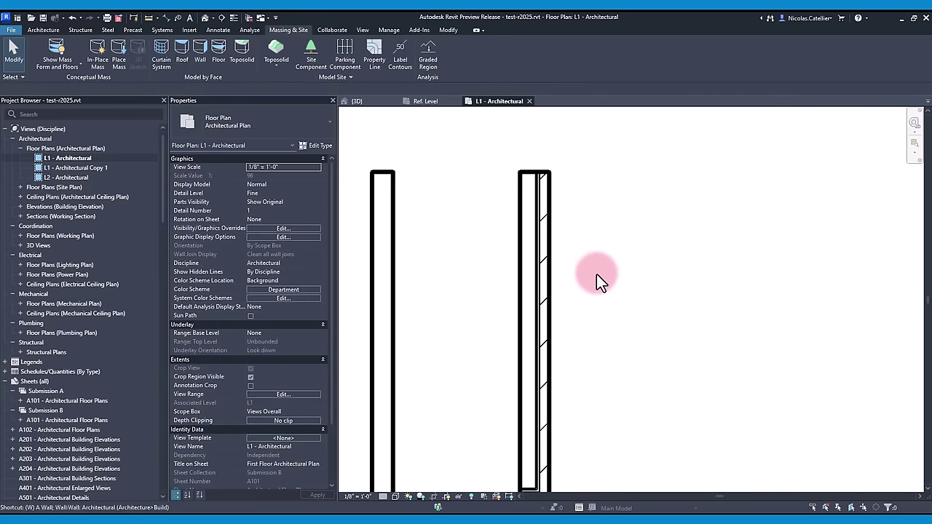
Step: Place a window in the right wall using WN
key("w")
key("n")
left_click(569, 215)
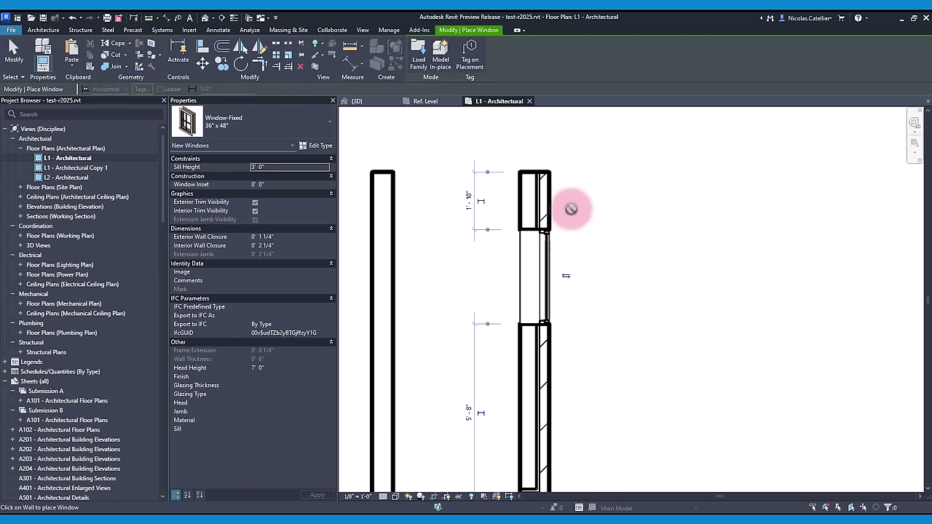
key("Escape")
key("Escape")
scroll(539, 218, "up", 2)
Step: Select the wall with the new window, then filter the project browser by 'Detail'
left_click(534, 248)
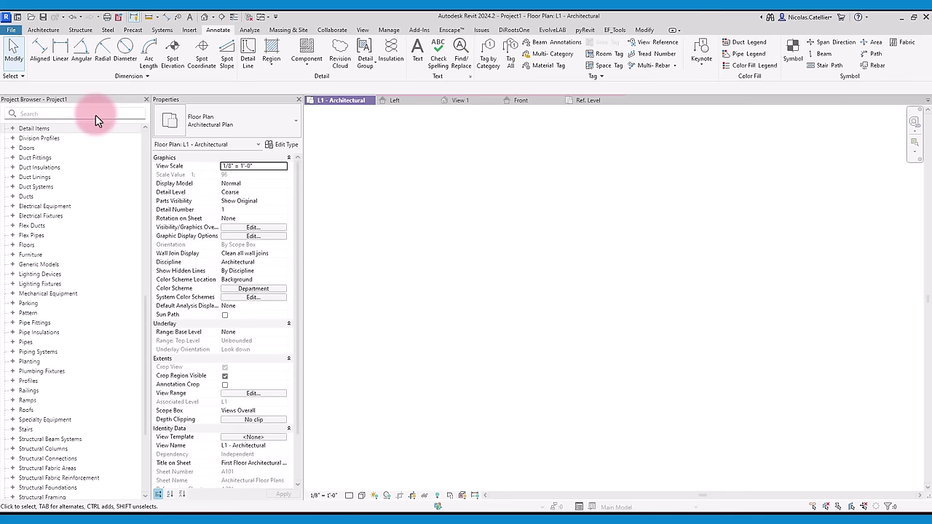
left_click(95, 115)
type("Detail")
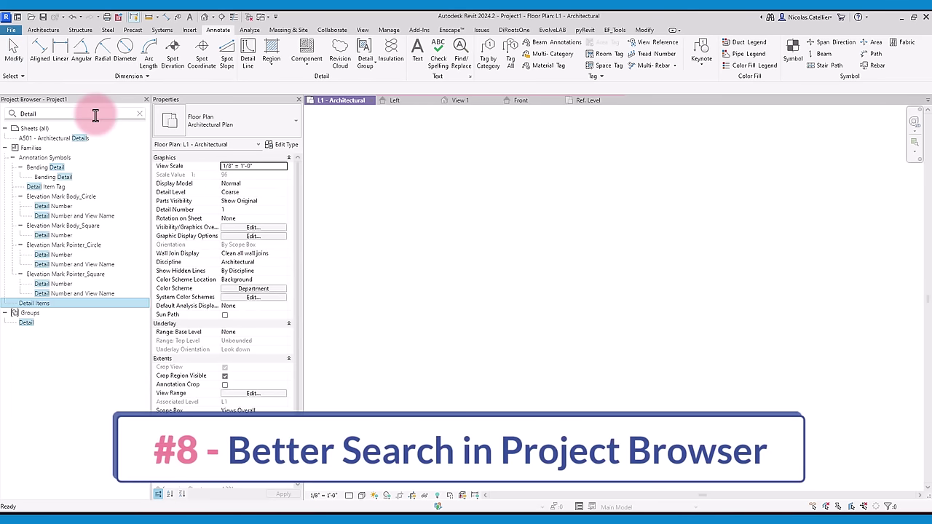
Step: Search the browser for 'Detail' and expand Floor Plans (Detail Views) to show Arch 1 + and Arch 1 + Copy 1
left_click(25, 323)
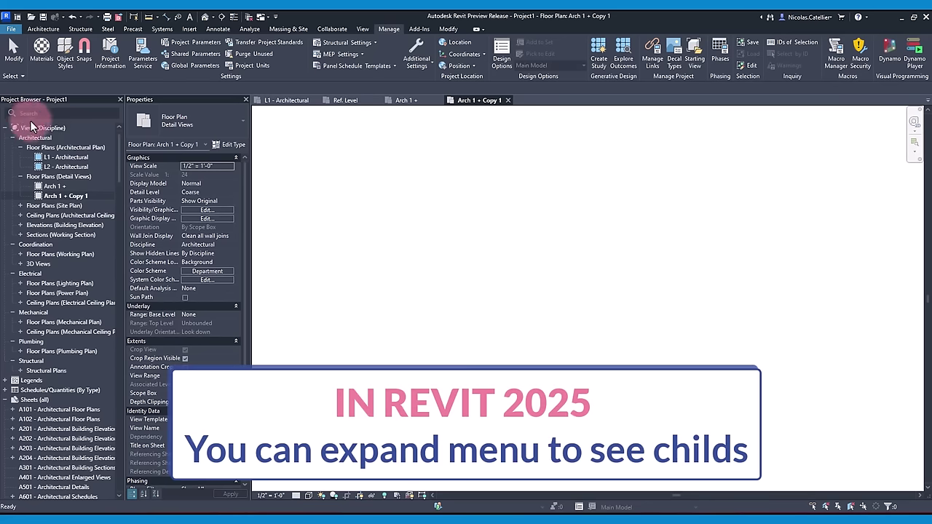
left_click(32, 114)
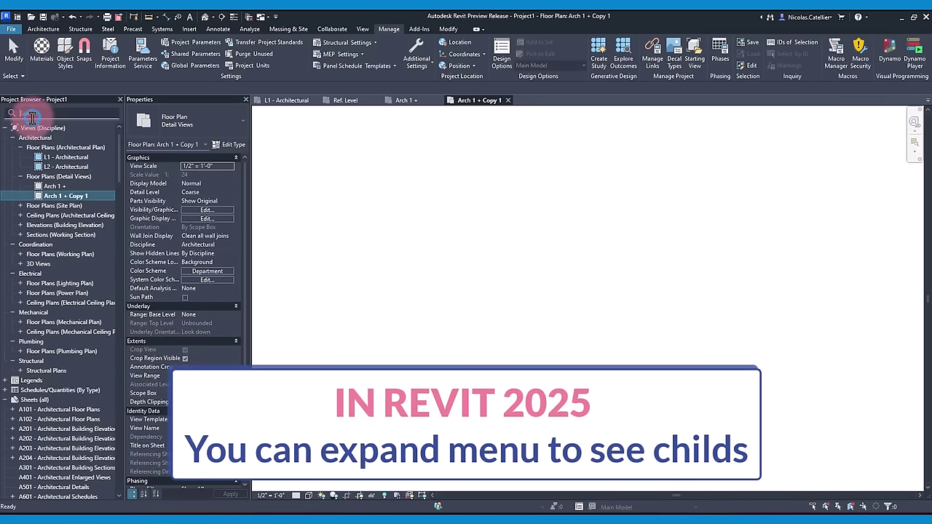
type("Detail")
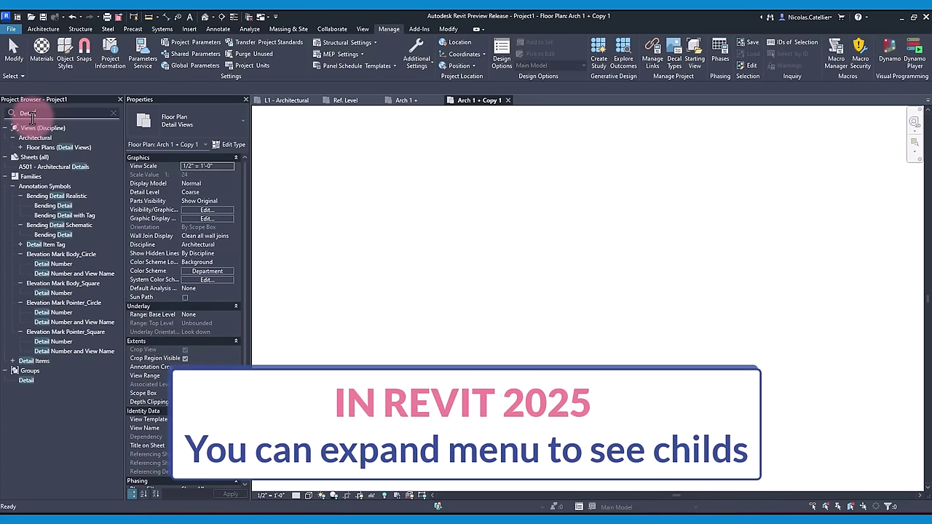
left_click(62, 147)
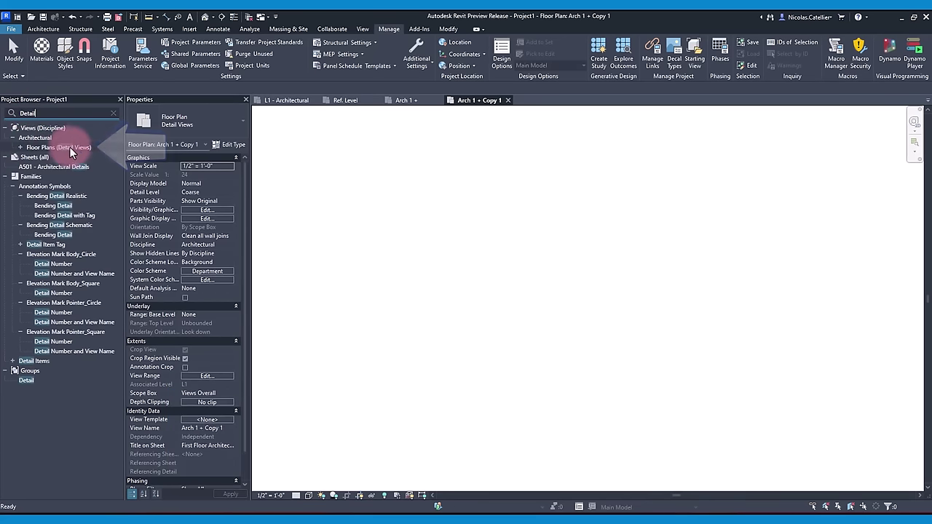
left_click(21, 147)
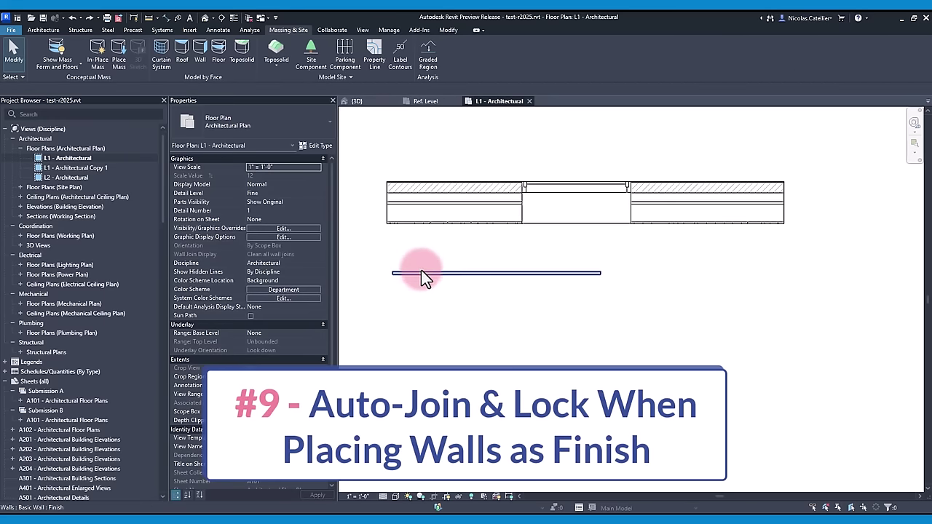
Step: Align the finish wall to the exterior wall's lower face with AL and stretch its right end along it
scroll(444, 250, "up", 1)
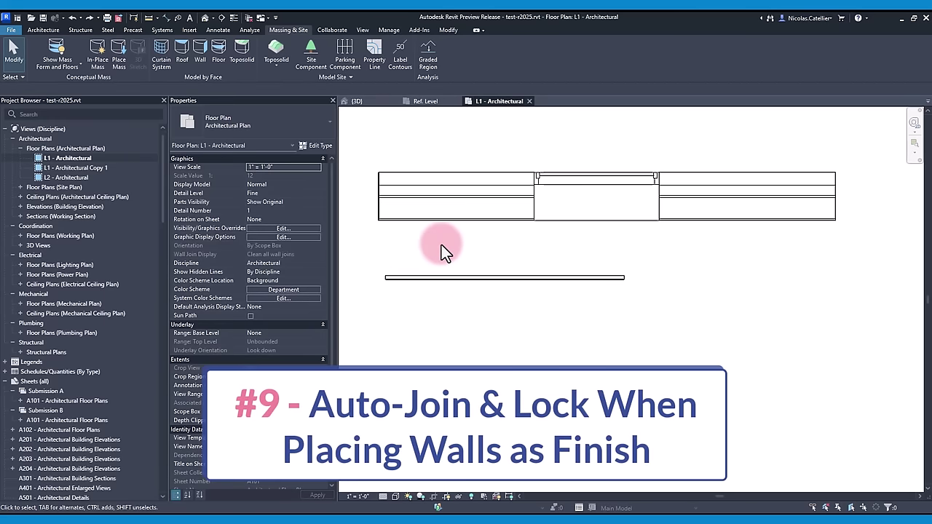
key("a")
key("l")
left_click(428, 220)
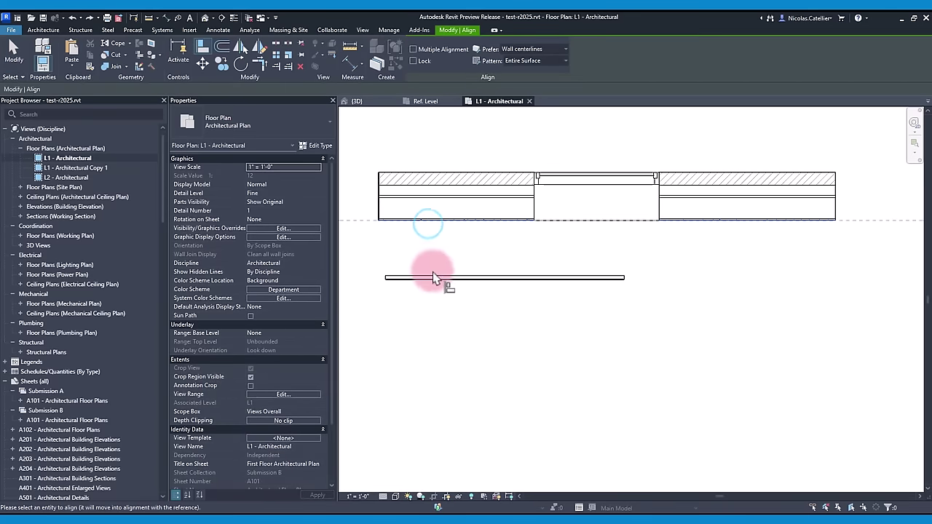
left_click(434, 278)
left_click_drag(601, 244, 813, 214)
key("Escape")
key("Escape")
Step: Join the geometry of the finish wall and the exterior wall
scroll(469, 218, "up", 1)
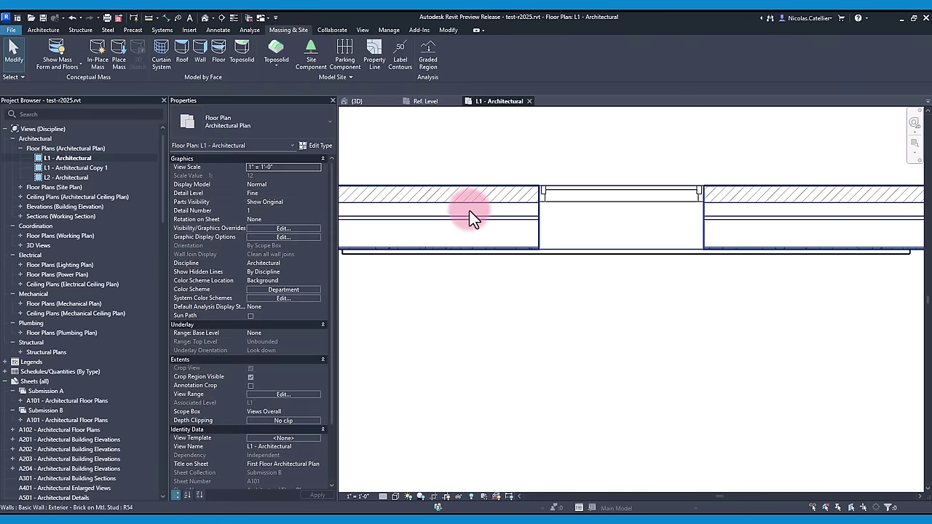
scroll(603, 291, "down", 2)
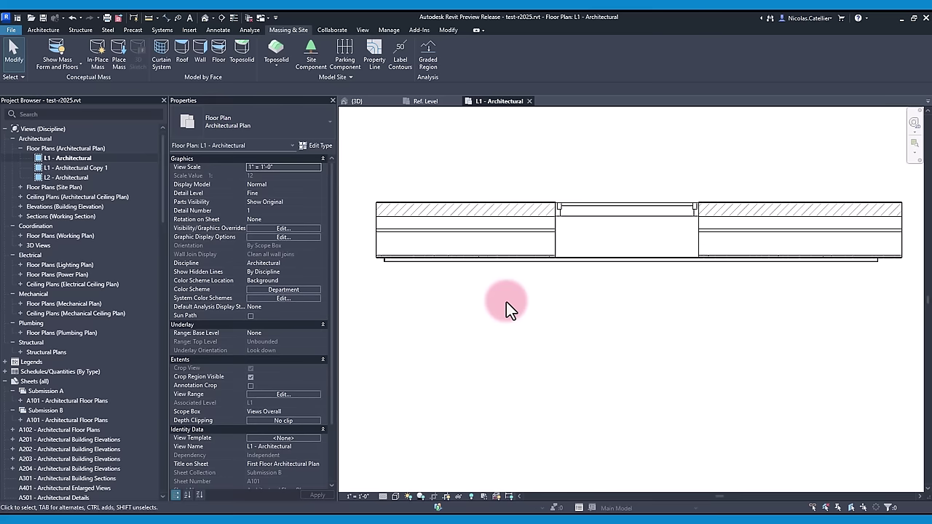
left_click(448, 30)
left_click(113, 65)
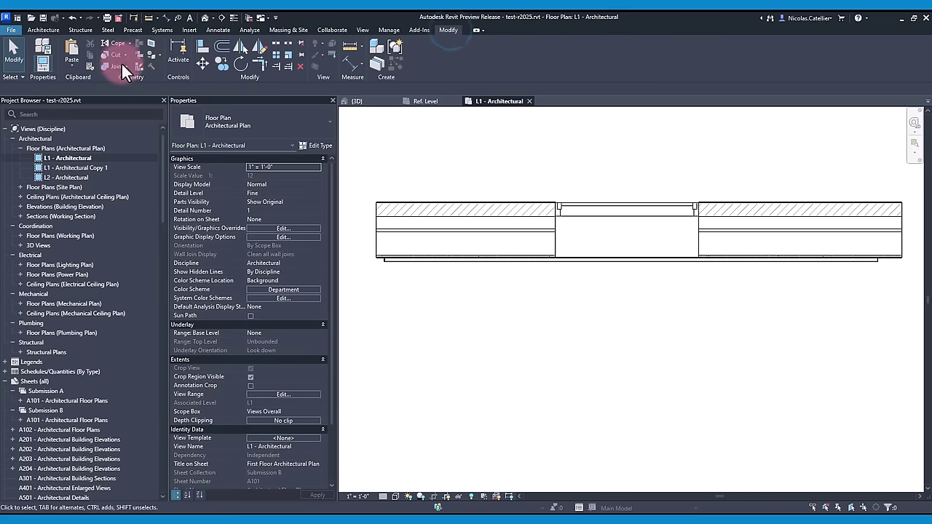
left_click(480, 258)
key("Escape")
key("Escape")
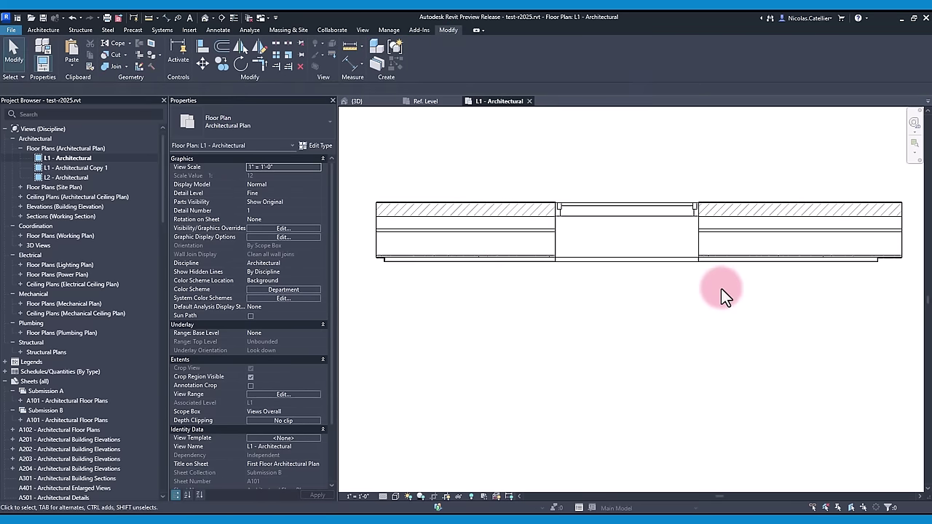
key("w")
key("a")
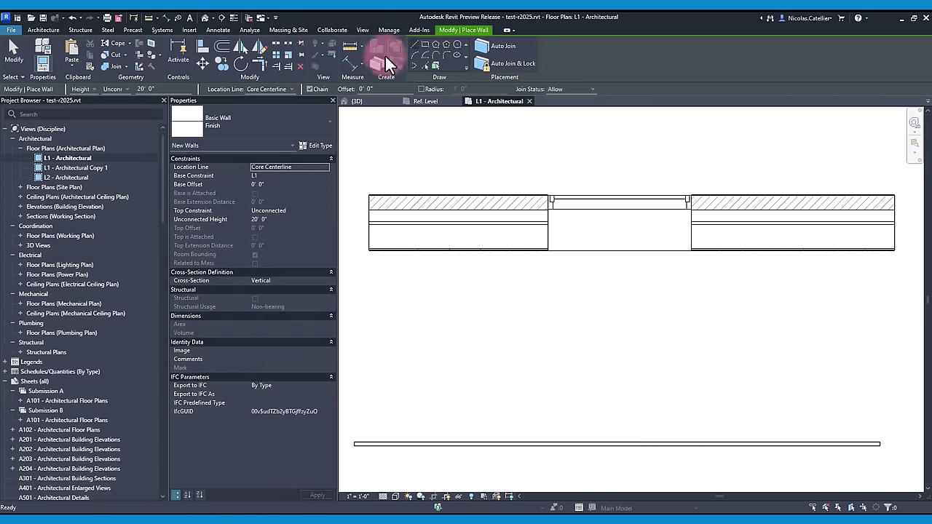
Step: Draw a finish wall along the exterior wall with Location Line Finish Face: Exterior and Auto Join
left_click(268, 89)
left_click(266, 109)
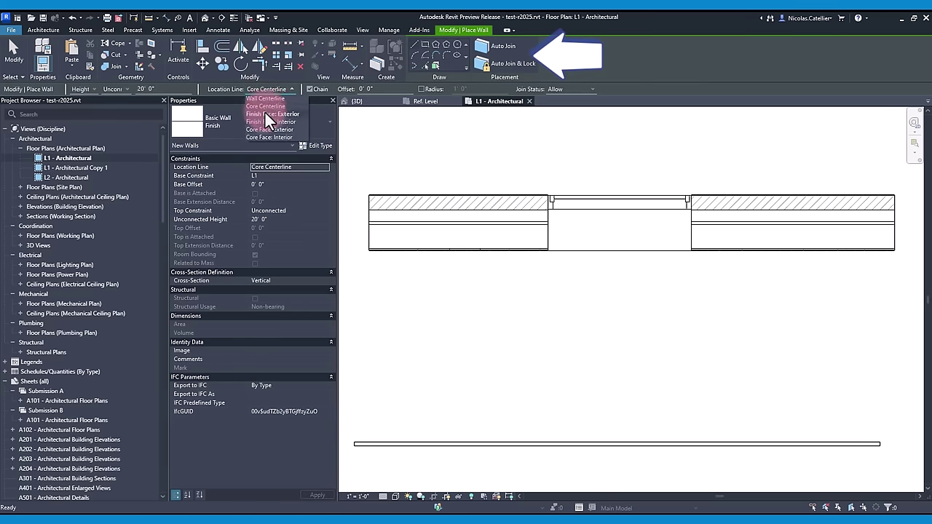
left_click(483, 46)
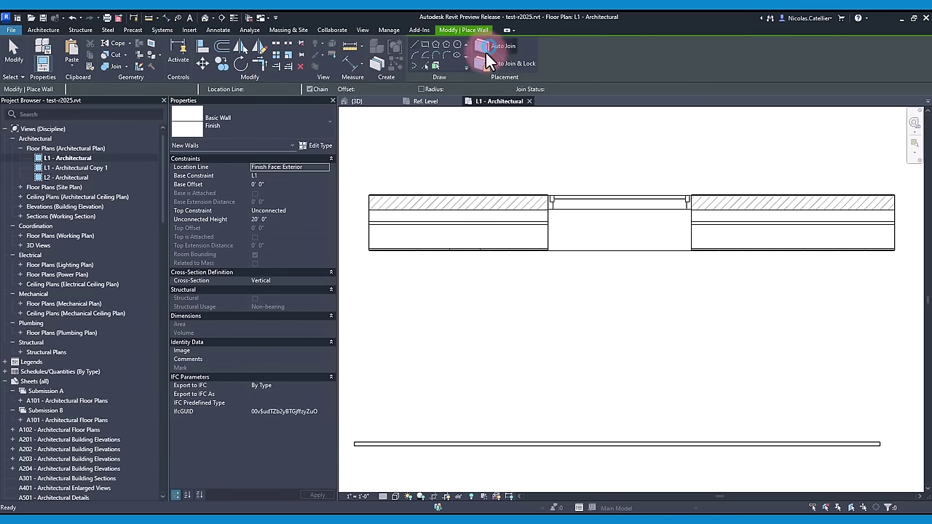
left_click(368, 251)
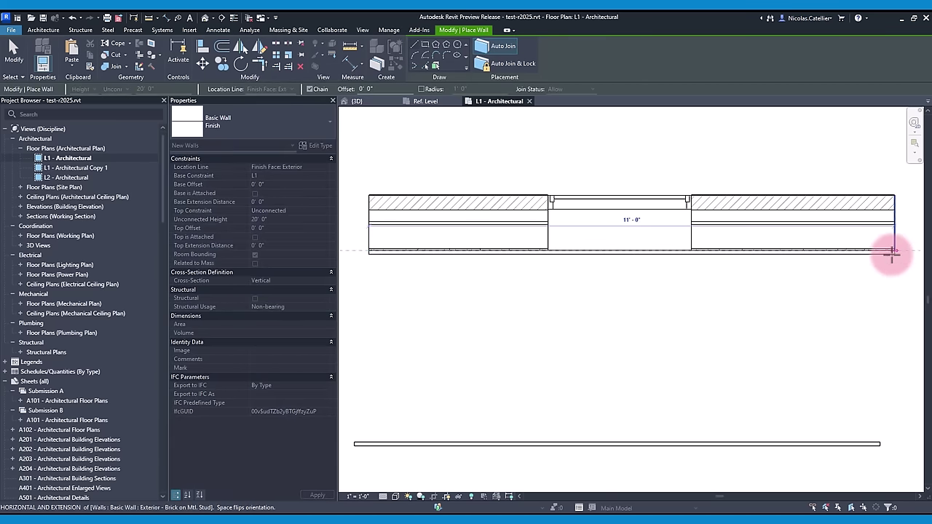
left_click(895, 252)
key("Escape")
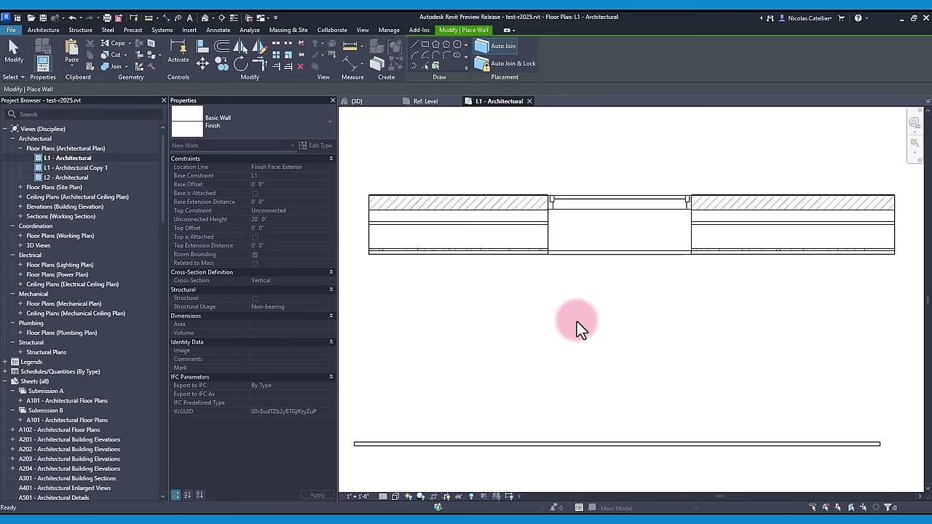
key("Escape")
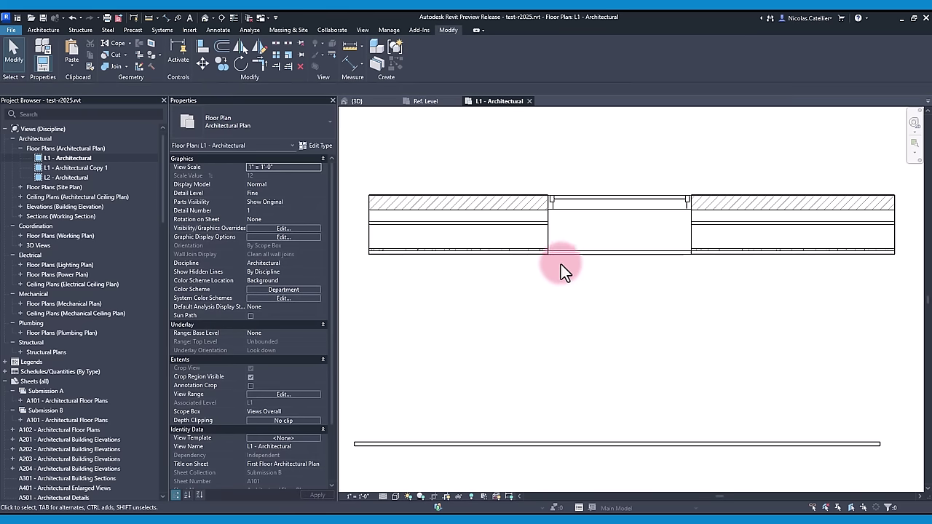
Step: Select and remove the first finish wall to redo it
left_click(569, 256)
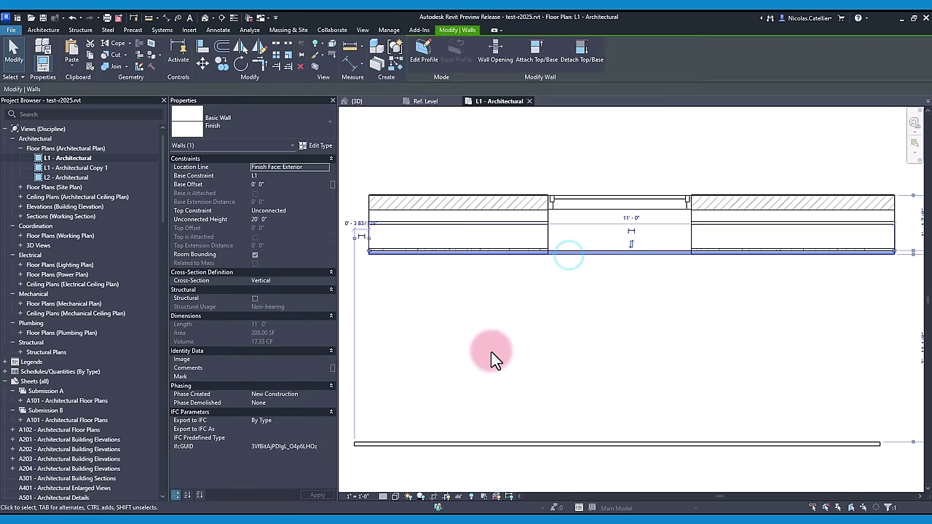
left_click(499, 443)
key("w")
key("a")
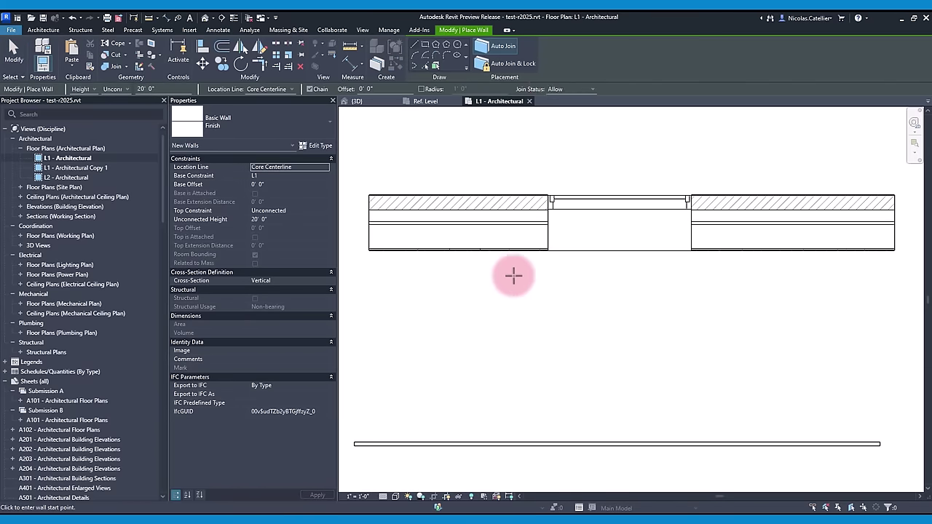
Step: Redraw the finish wall on Finish Face: Exterior with Auto Join & Lock enabled
left_click(514, 64)
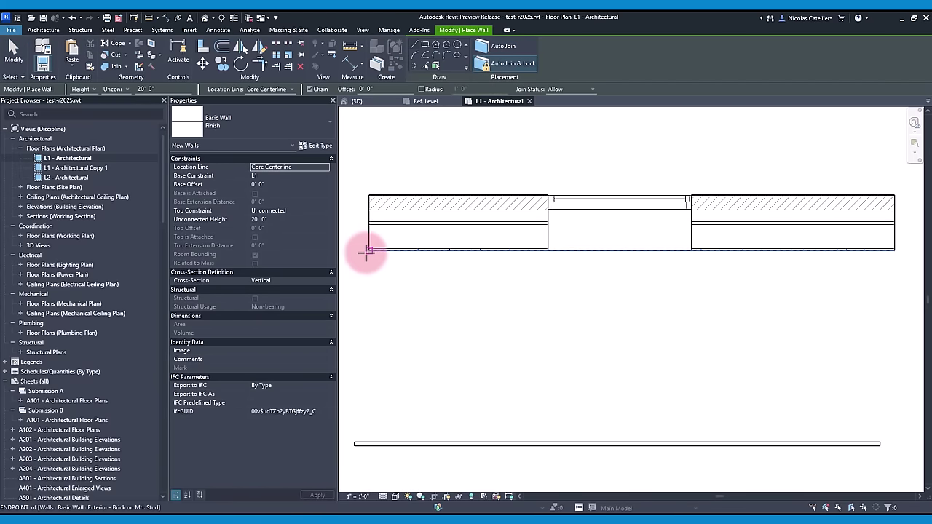
left_click(269, 88)
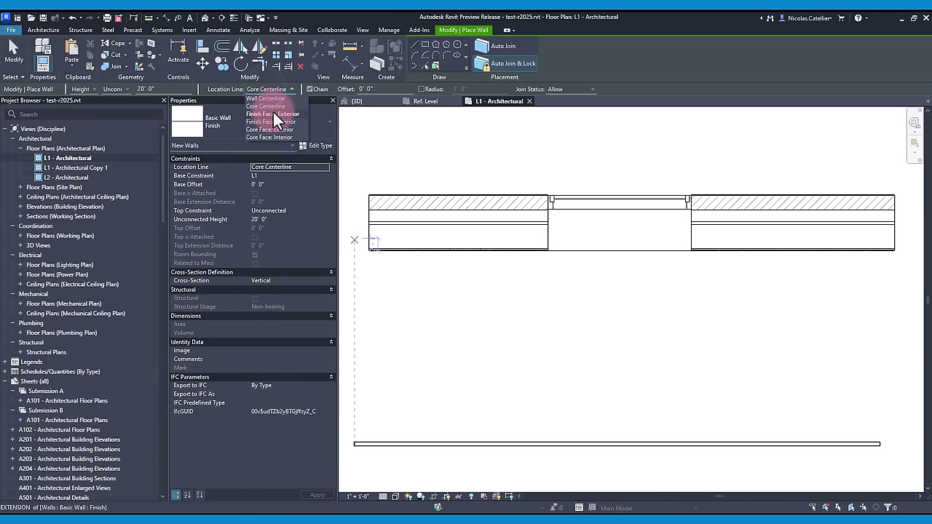
left_click(273, 110)
left_click(369, 251)
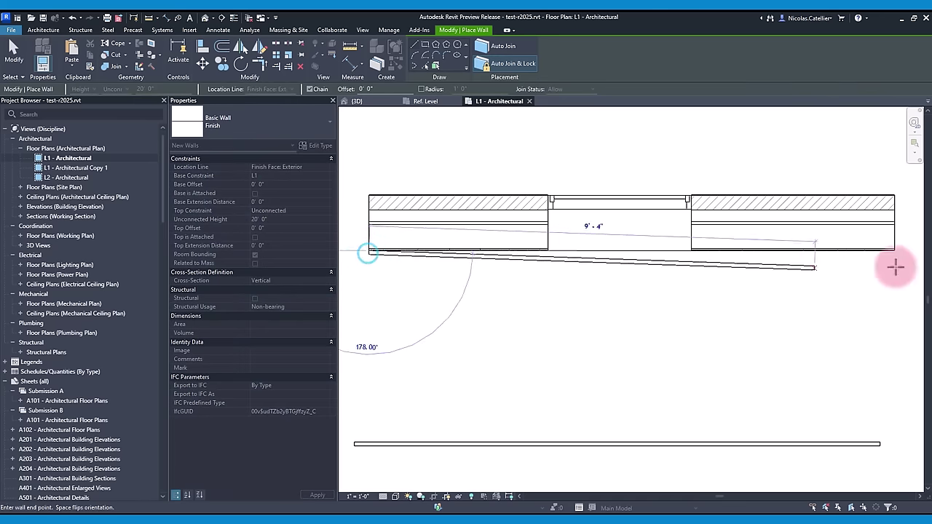
left_click(887, 251)
key("Escape")
key("Escape")
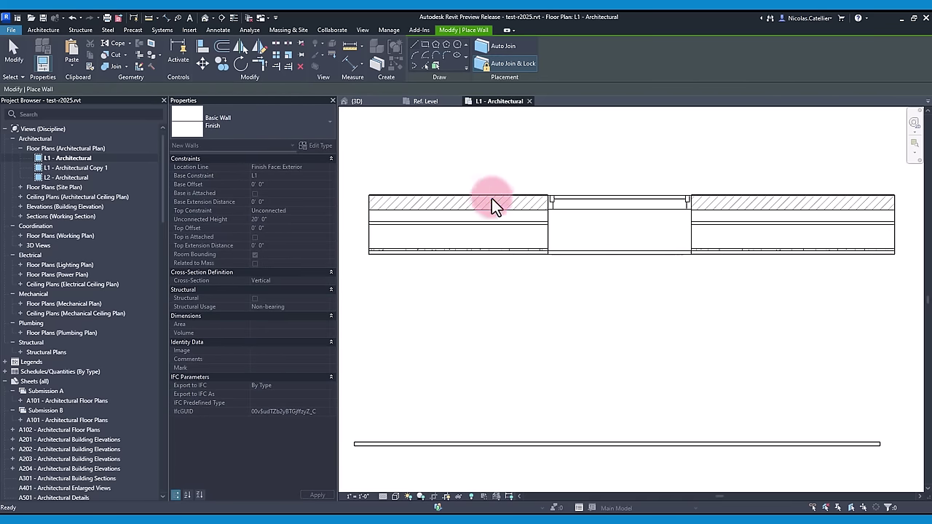
Step: Move the exterior brick wall to confirm the finish wall follows it
left_click(477, 192)
left_click_drag(477, 192, 473, 227)
left_click(476, 214)
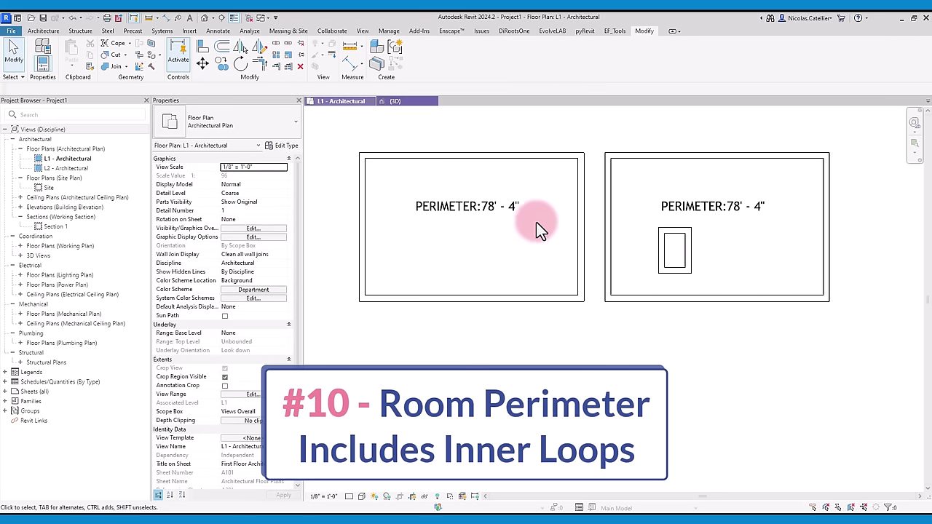
Step: Select the left room and the inner-loop room in turn to read their Perimeter values in Properties
left_click(503, 254)
left_click(750, 261)
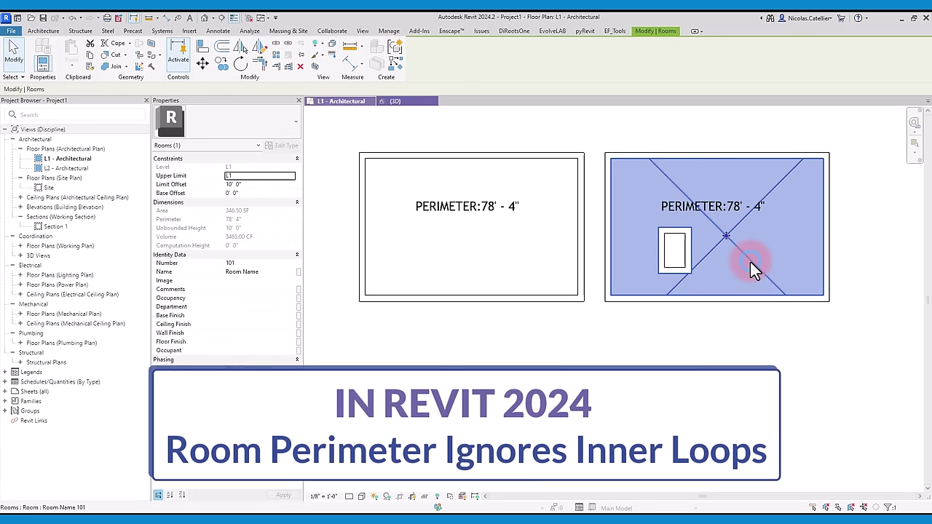
left_click(725, 353)
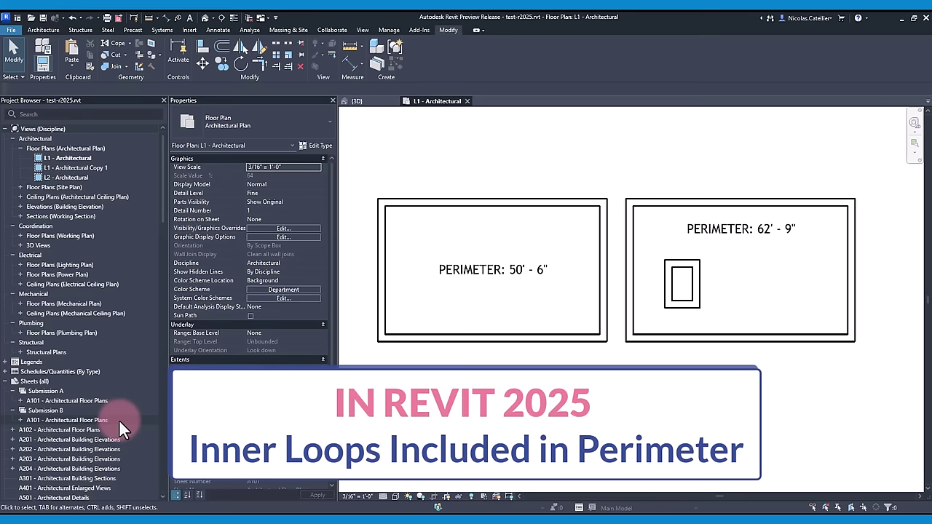
left_click_drag(514, 238, 449, 231)
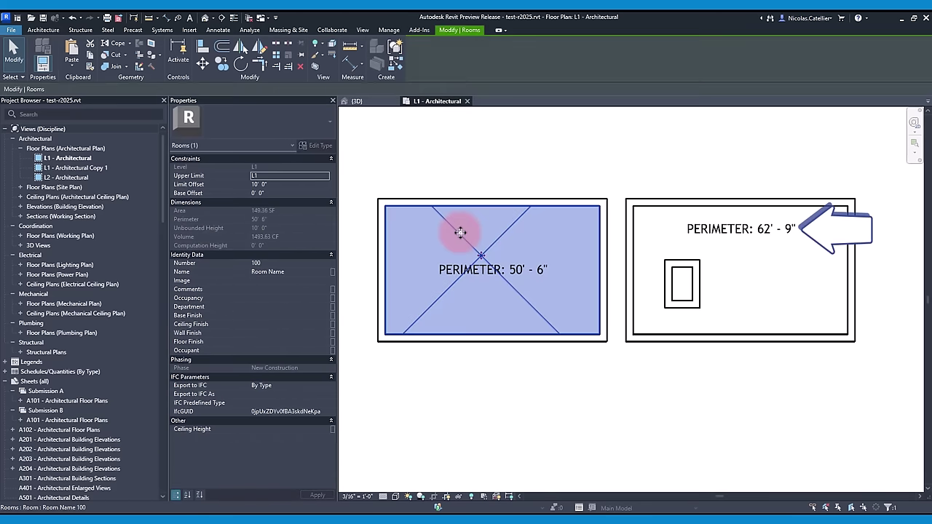
left_click(746, 289)
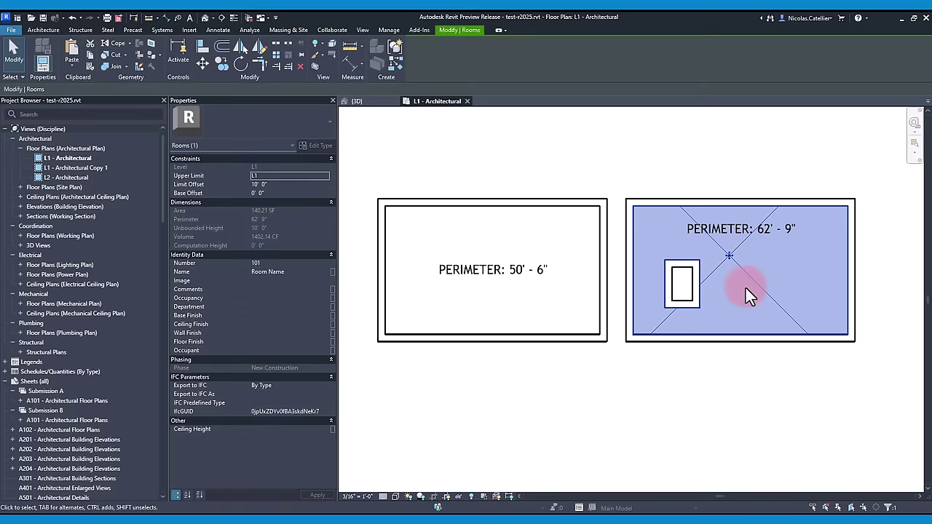